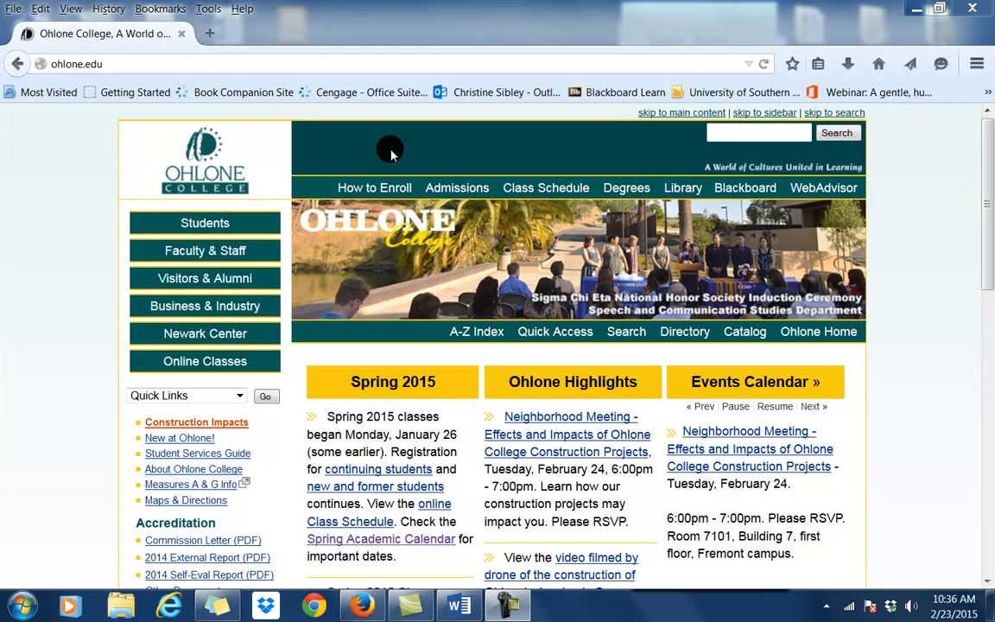
# Go from the Ohlone College homepage to the college Library home page.
pyautogui.click(684, 192)
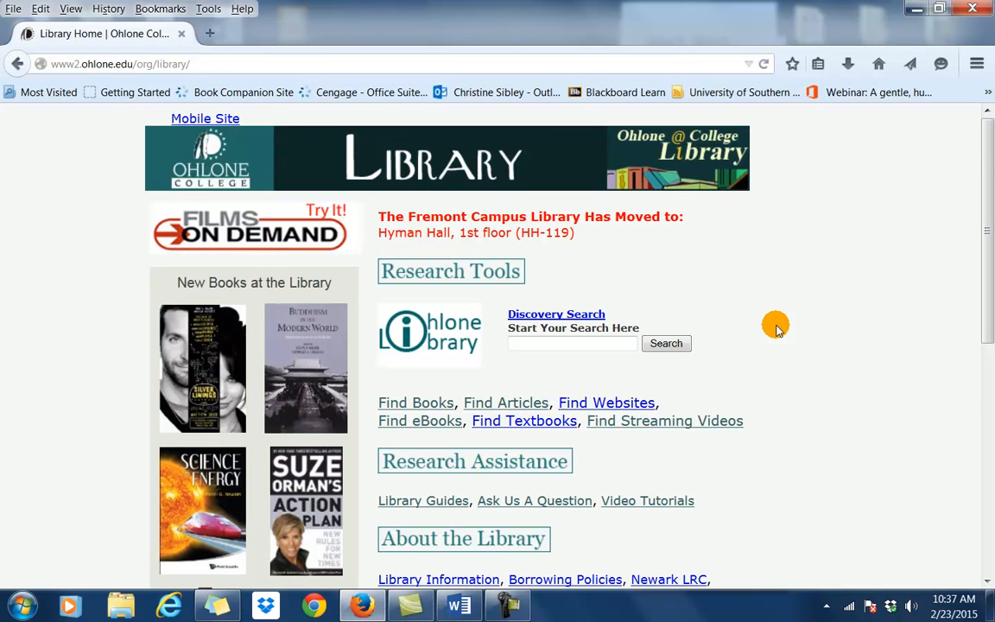
# Open Academic Search Complete from the General section of the Library Databases list.
pyautogui.scroll(-2, 774, 326)
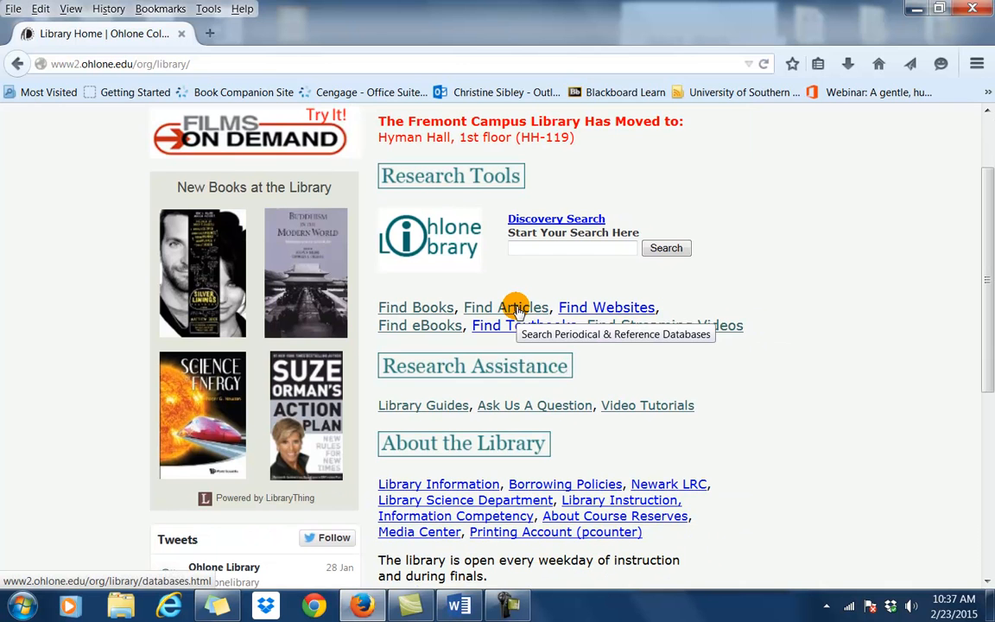
pyautogui.click(516, 309)
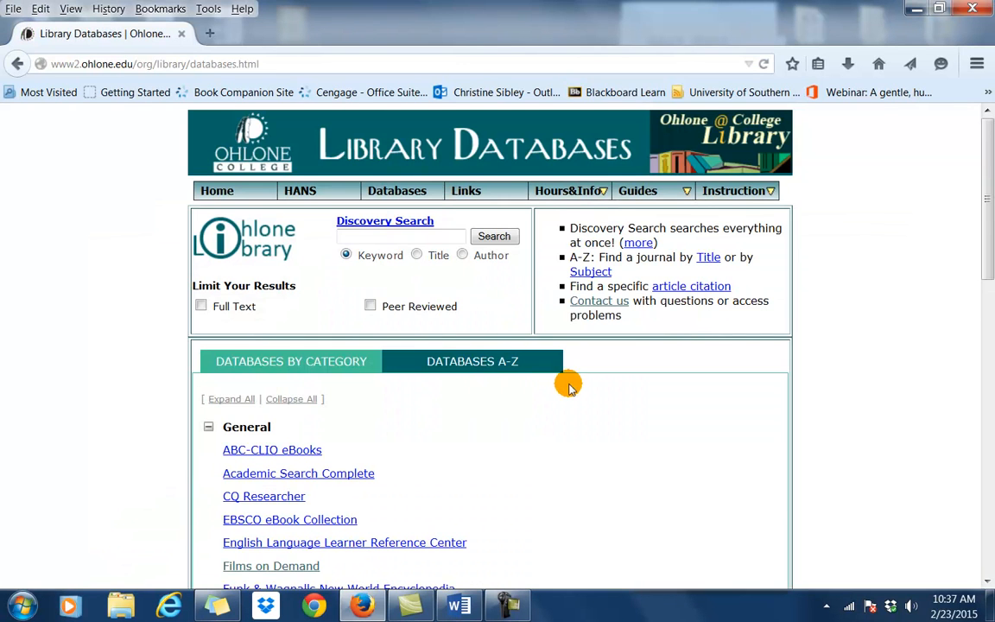
pyautogui.scroll(-4, 568, 385)
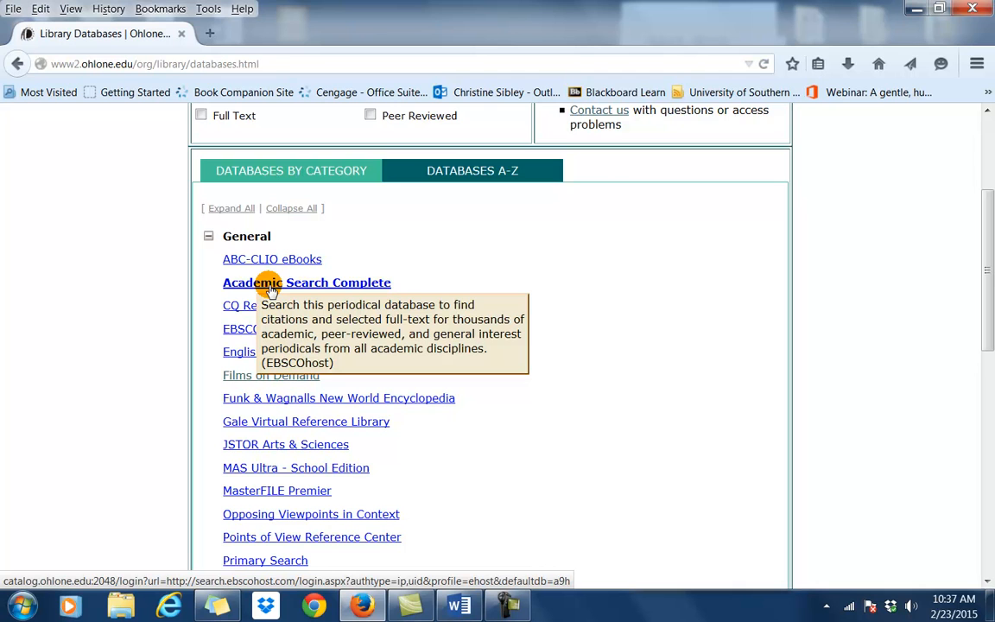
pyautogui.click(270, 288)
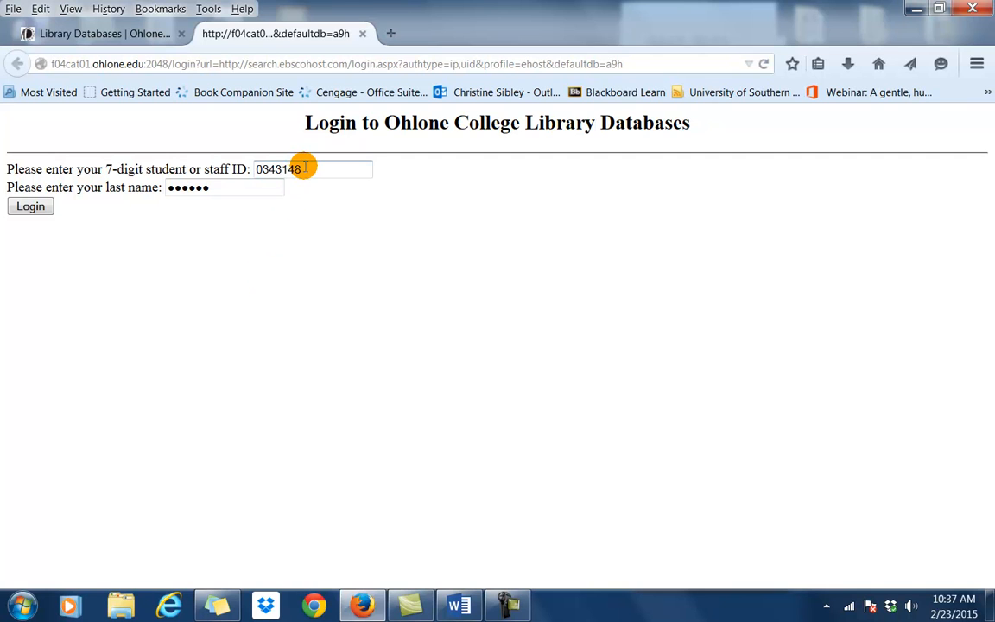
# Replace the prefilled 7-digit student ID, keep the last name, and log in.
pyautogui.moveTo(301, 168); pyautogui.dragTo(256, 169)
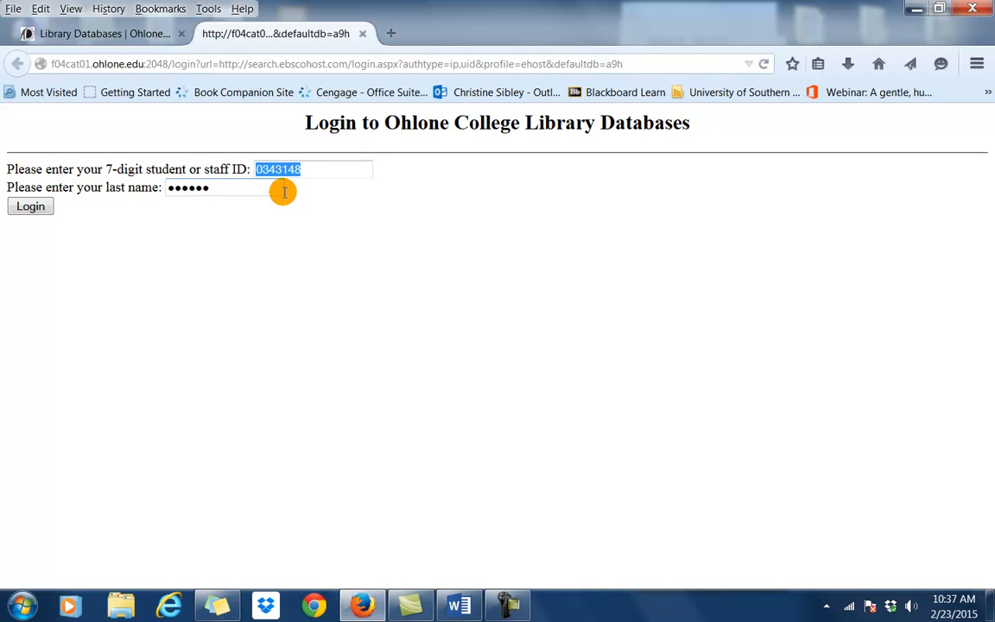
pyautogui.press('Delete')
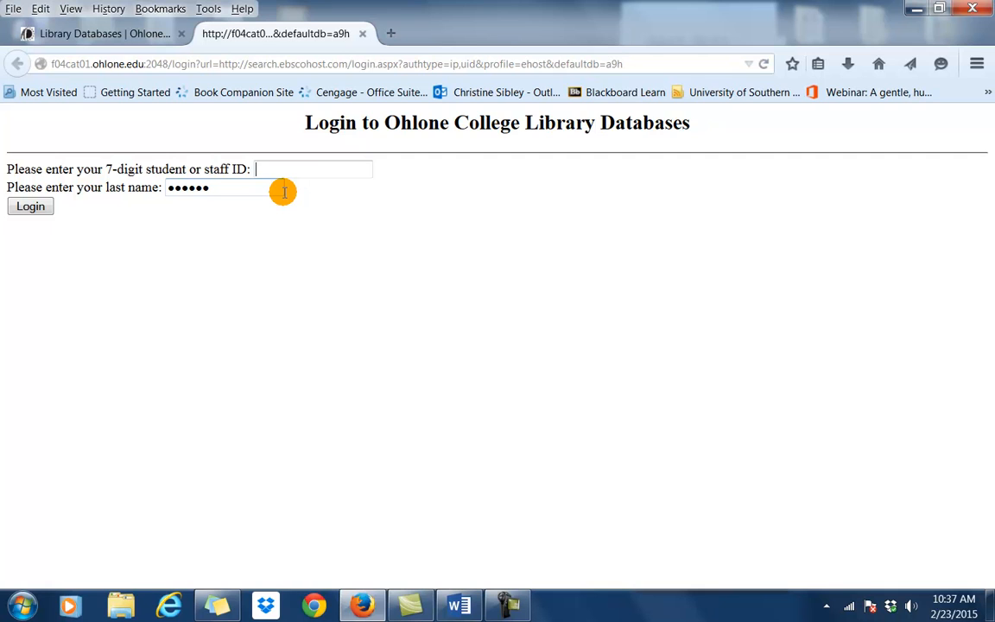
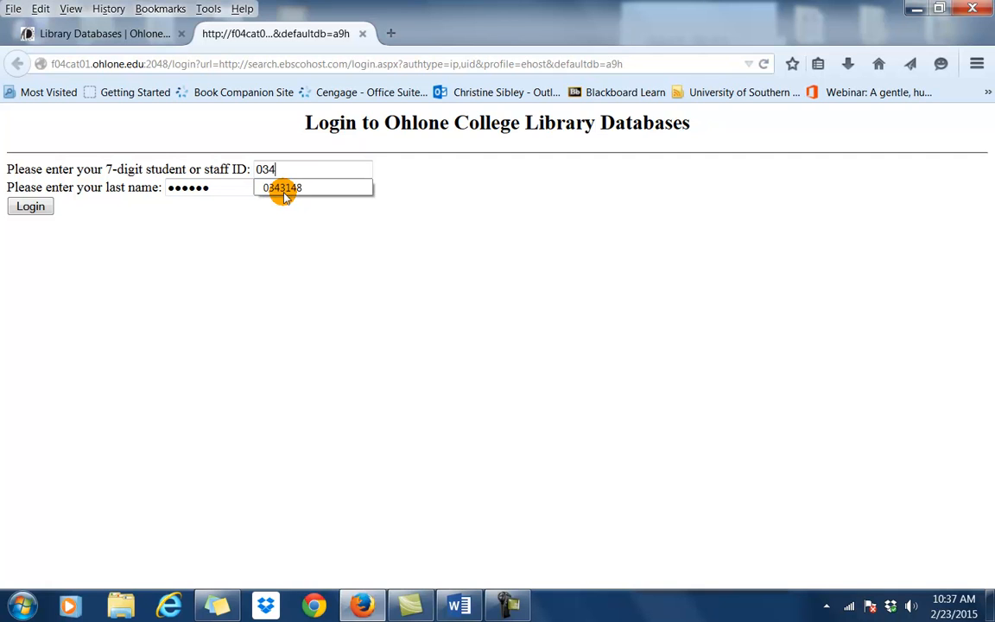
pyautogui.click(30, 207)
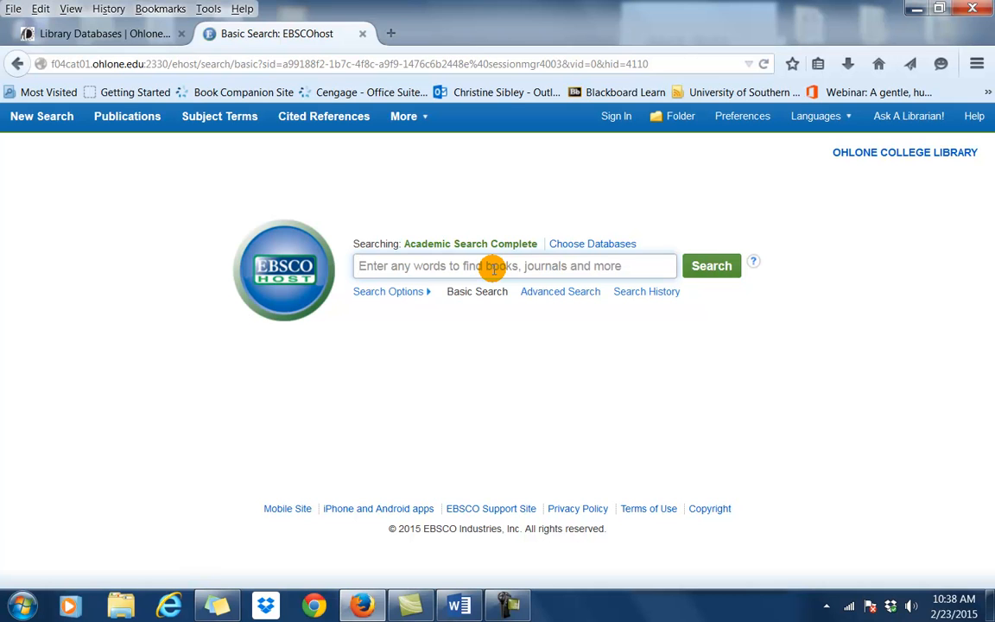
# Search Academic Search Complete for 'educational technology' and check the 65,827 result count.
pyautogui.write('education')
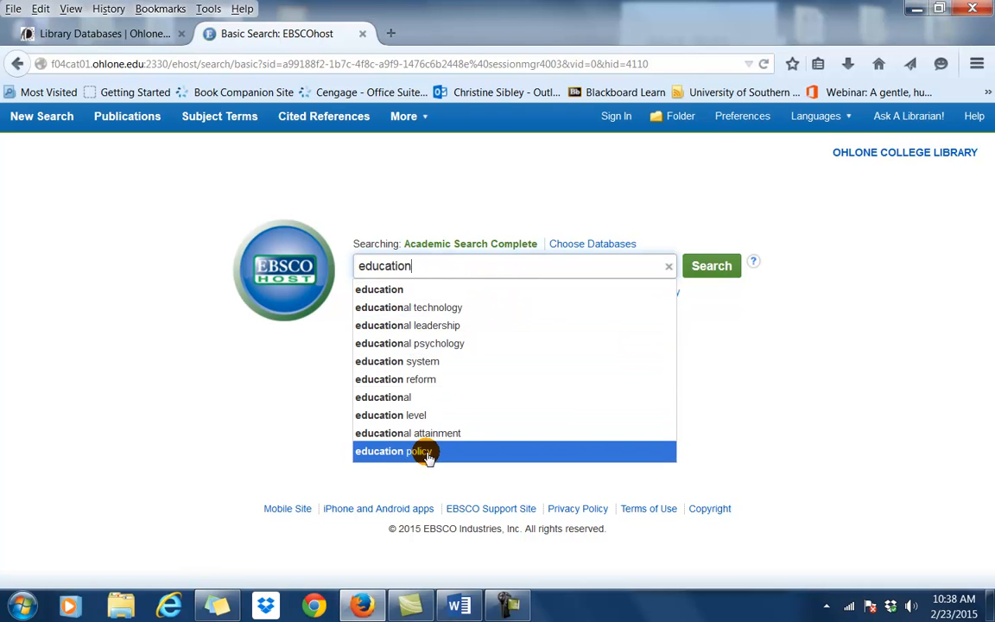
pyautogui.click(429, 308)
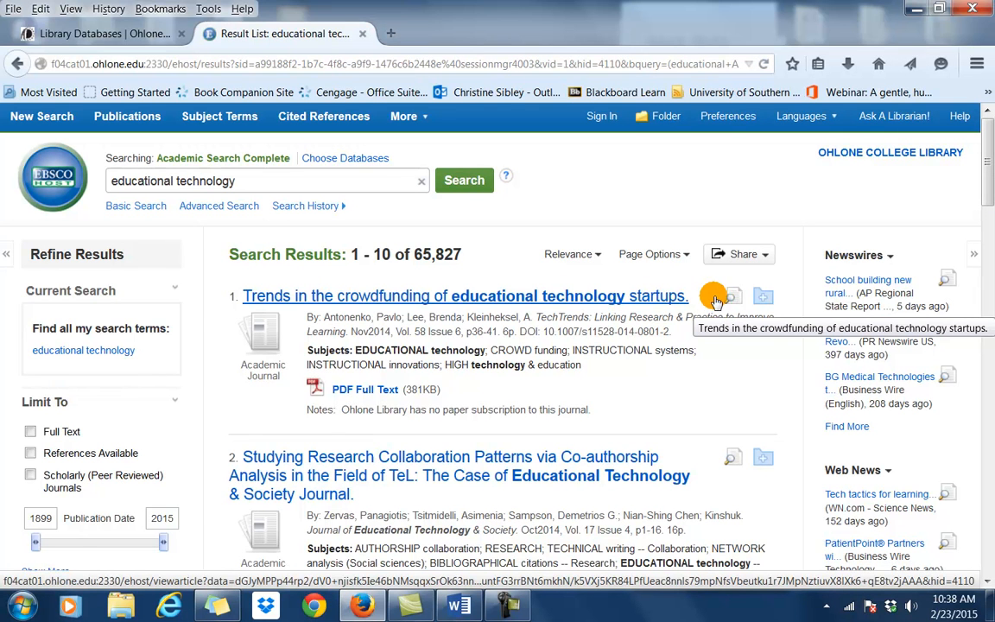
pyautogui.moveTo(463, 256); pyautogui.dragTo(407, 257)
pyautogui.click(500, 263)
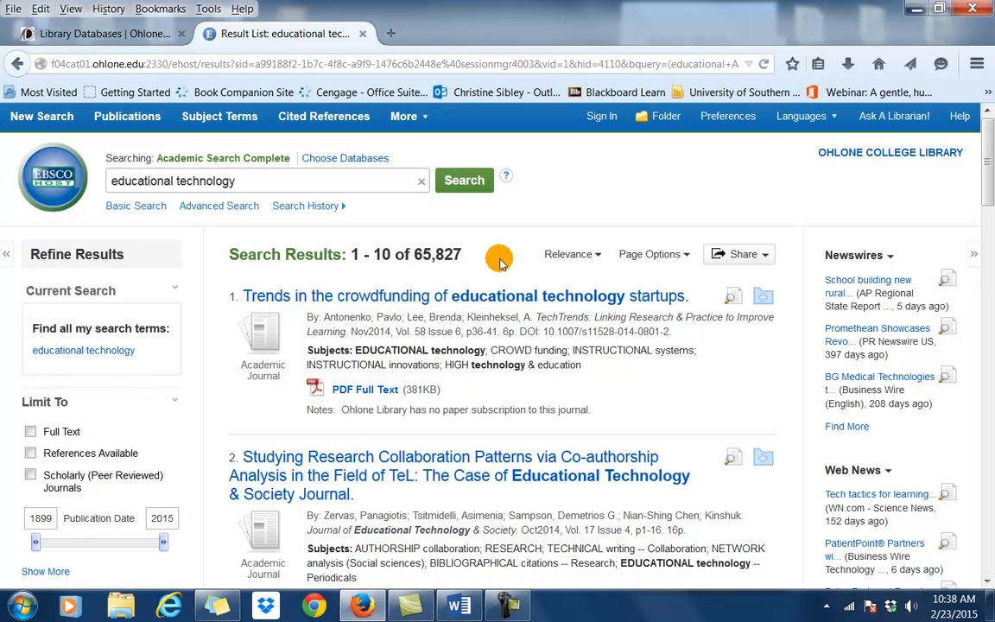
# Limit results to Full Text, Scholarly (Peer Reviewed) Journals, and publication dates 2010–2015.
pyautogui.scroll(-2, 500, 263)
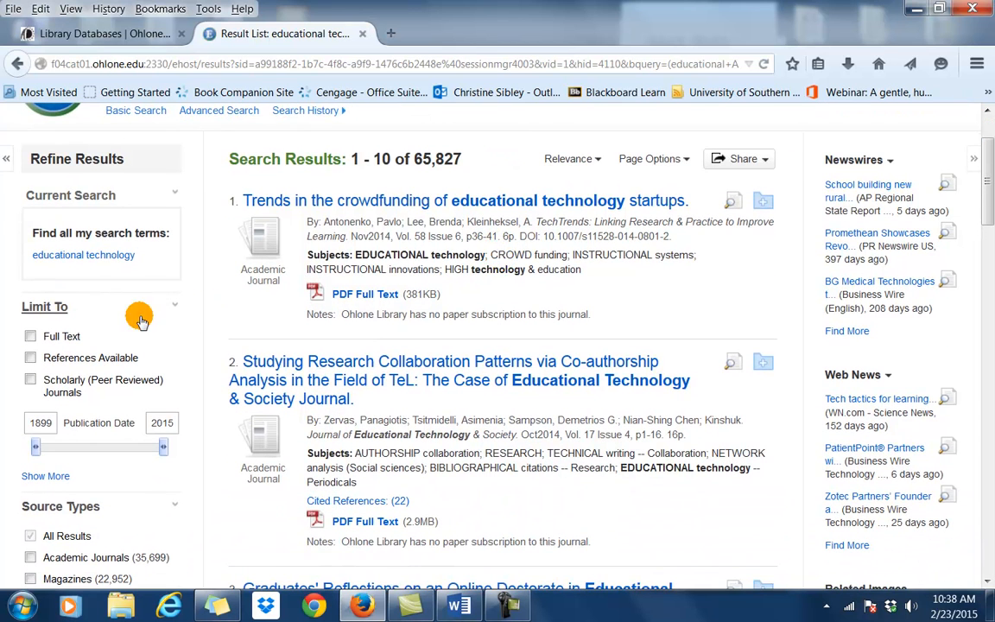
pyautogui.click(31, 336)
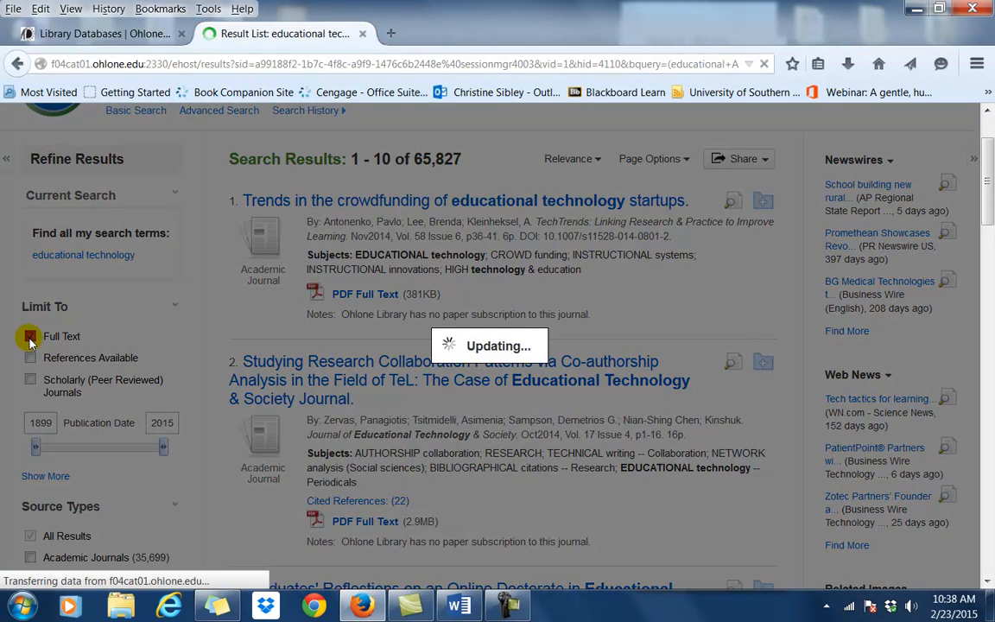
pyautogui.scroll(-4, 104, 408)
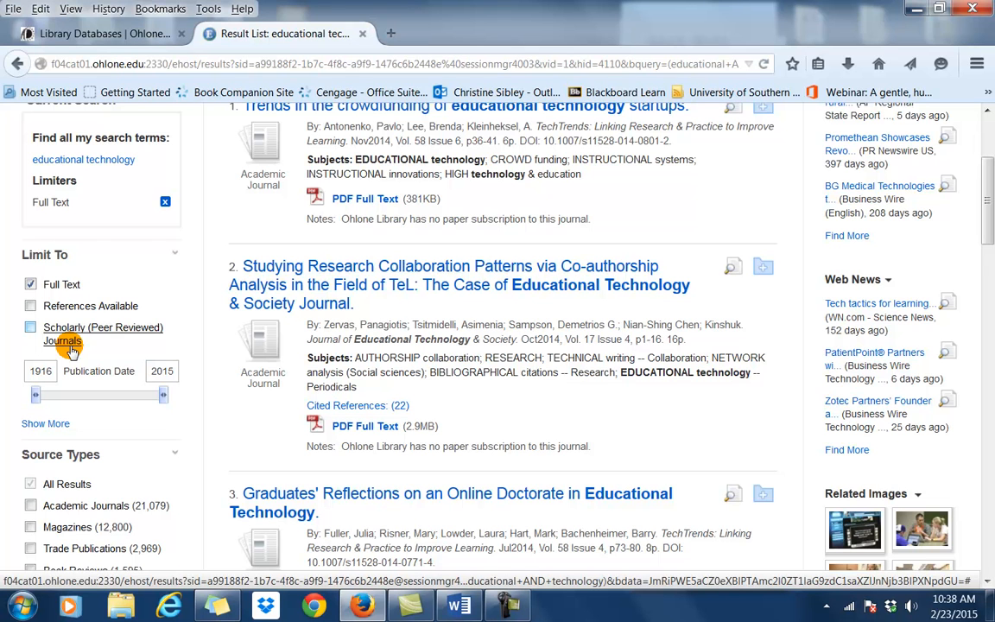
pyautogui.click(31, 329)
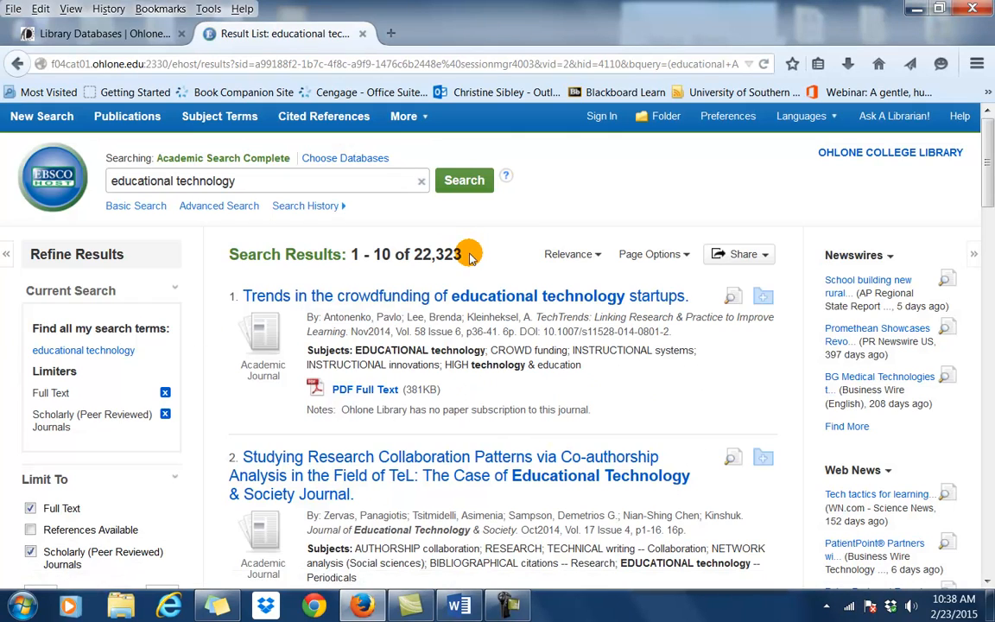
pyautogui.scroll(-1, 231, 404)
pyautogui.scroll(-3, 231, 404)
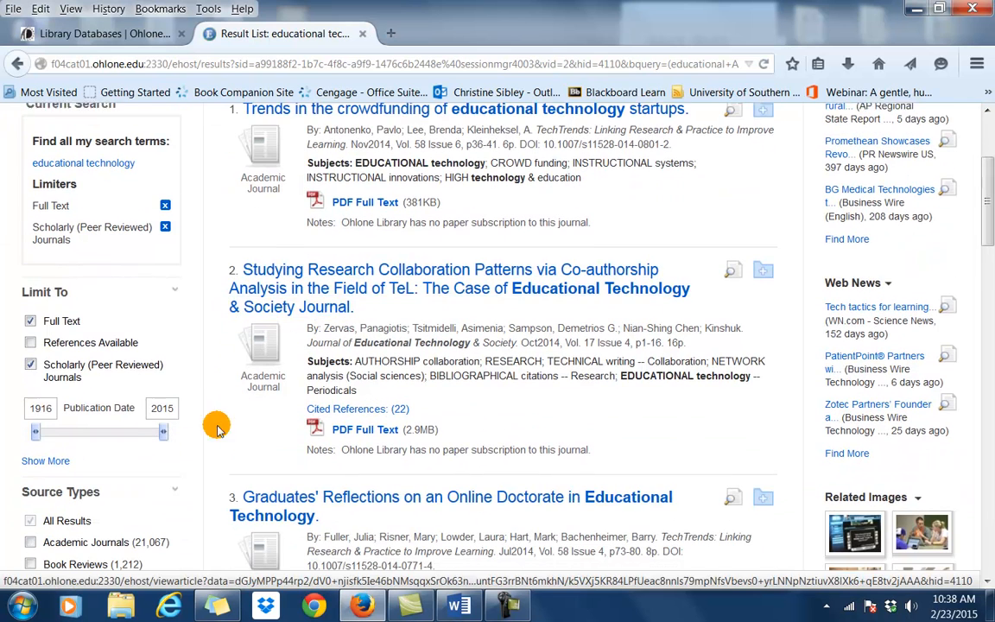
pyautogui.moveTo(34, 430); pyautogui.dragTo(160, 433)
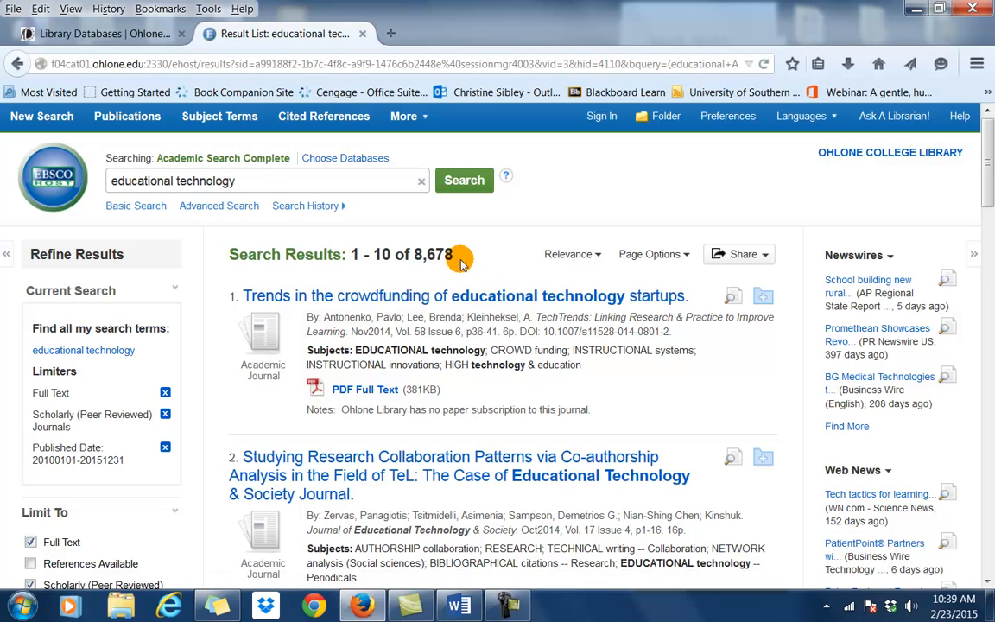
pyautogui.scroll(-5, 166, 413)
pyautogui.scroll(-2, 167, 413)
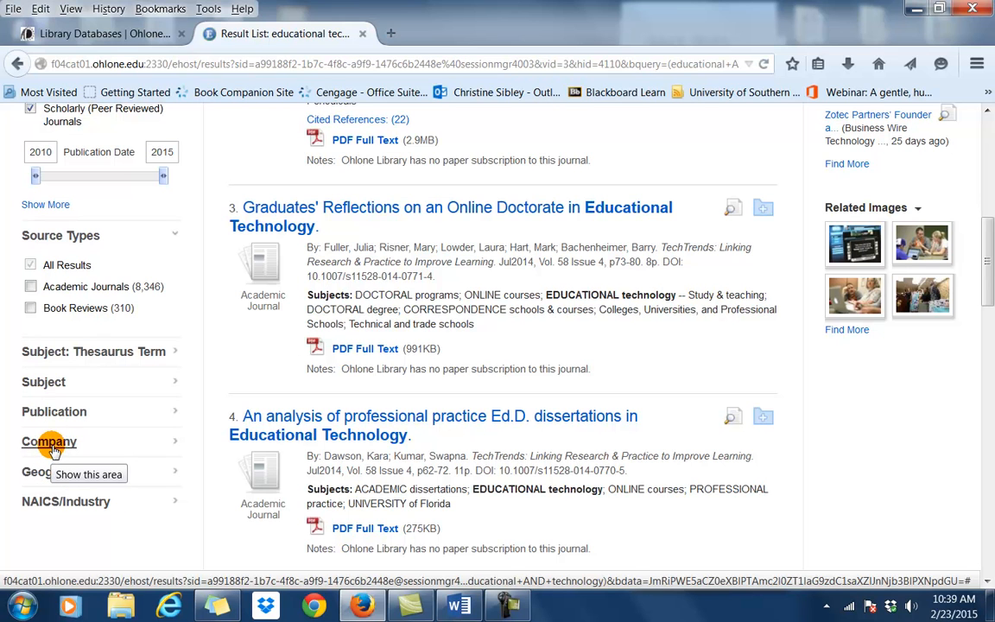
# Filter by the 'teaching methods' Subject: Thesaurus Term, leaving 406 articles.
pyautogui.click(91, 354)
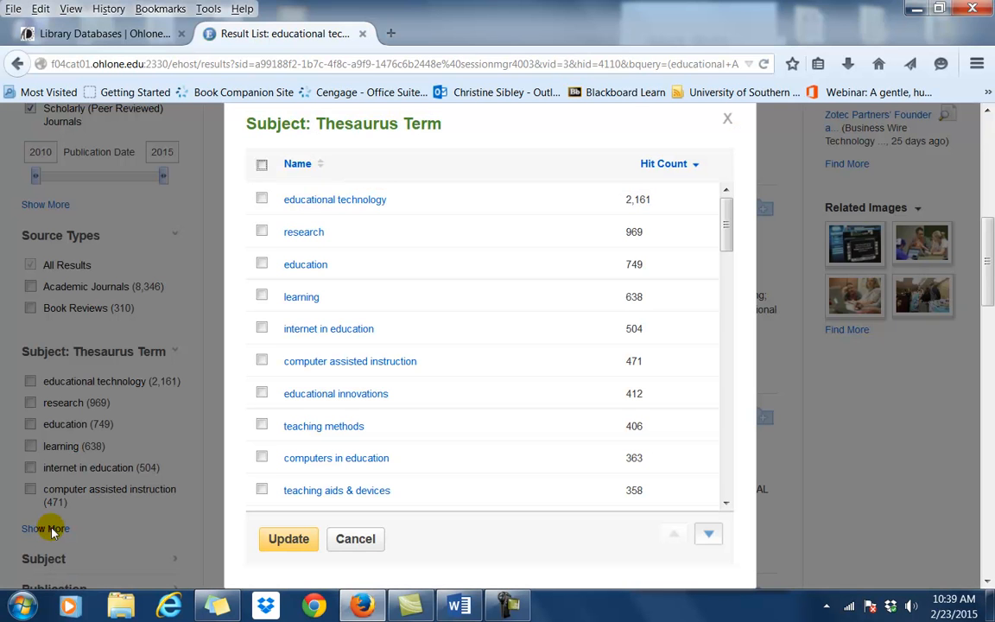
pyautogui.moveTo(722, 215); pyautogui.dragTo(727, 239)
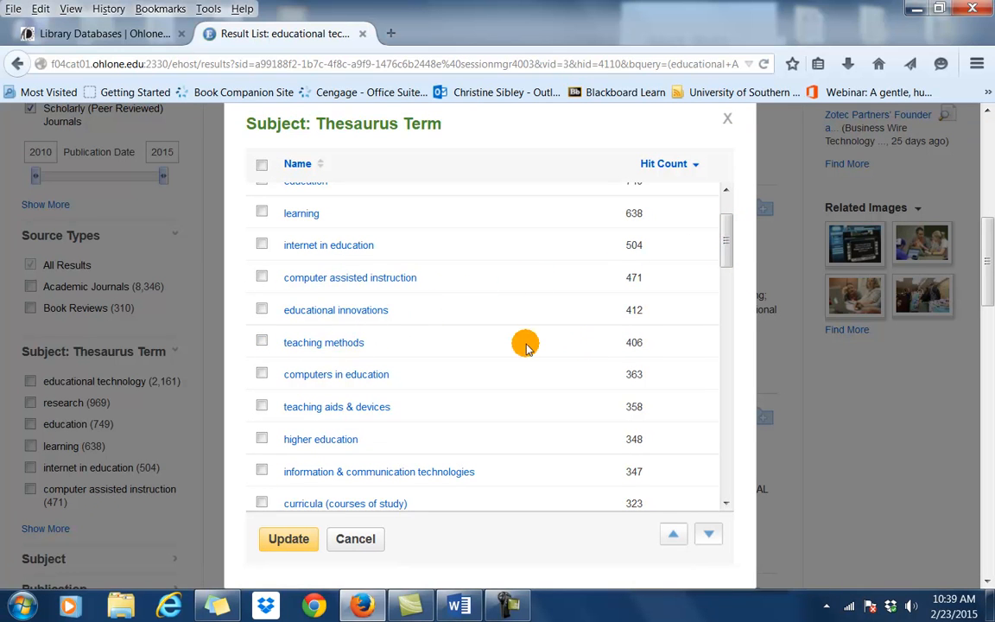
pyautogui.click(262, 343)
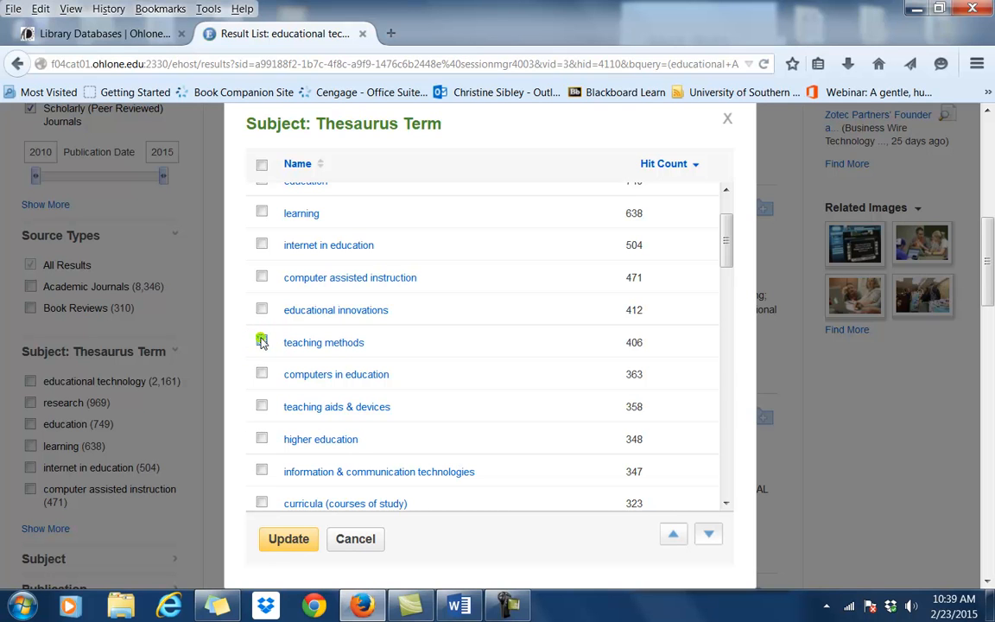
pyautogui.click(288, 539)
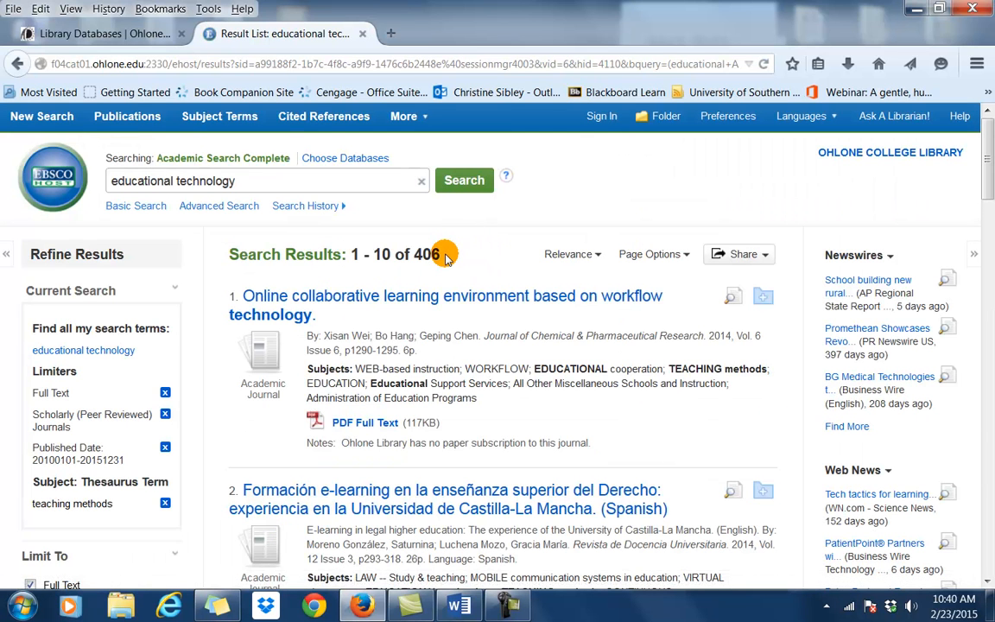
# Add the 'united states' and 'case studies' subject limits, narrowing results to 7 articles.
pyautogui.scroll(-5, 194, 393)
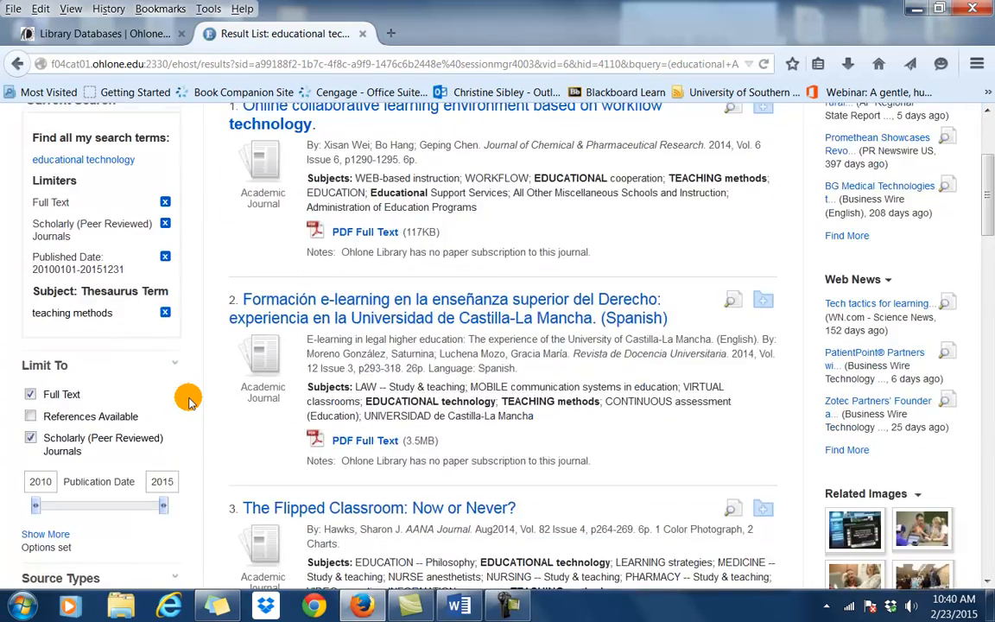
pyautogui.scroll(-4, 194, 399)
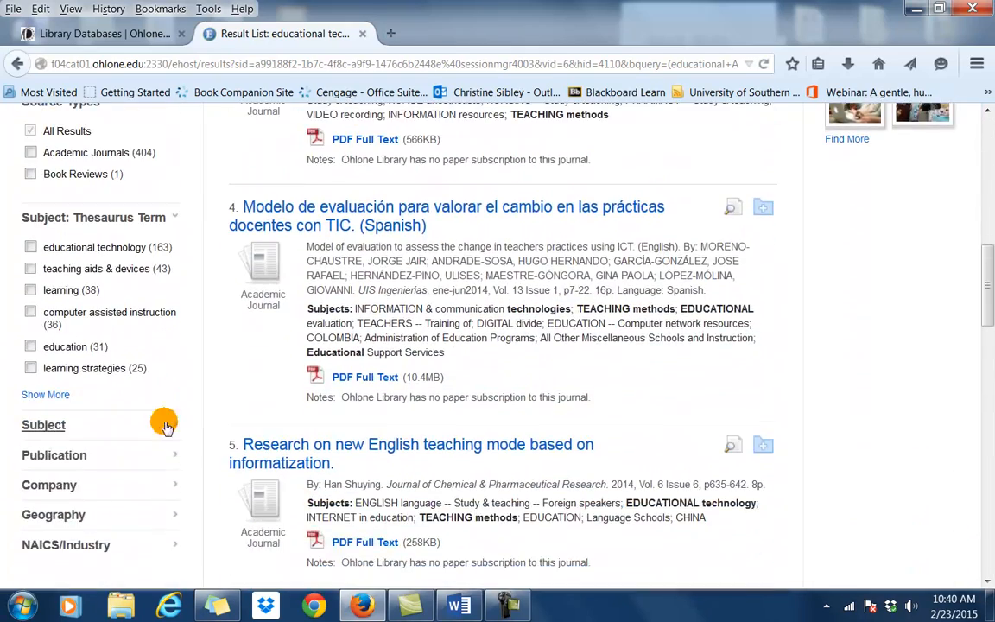
pyautogui.click(43, 424)
pyautogui.scroll(3, 60, 422)
pyautogui.scroll(-6, 133, 438)
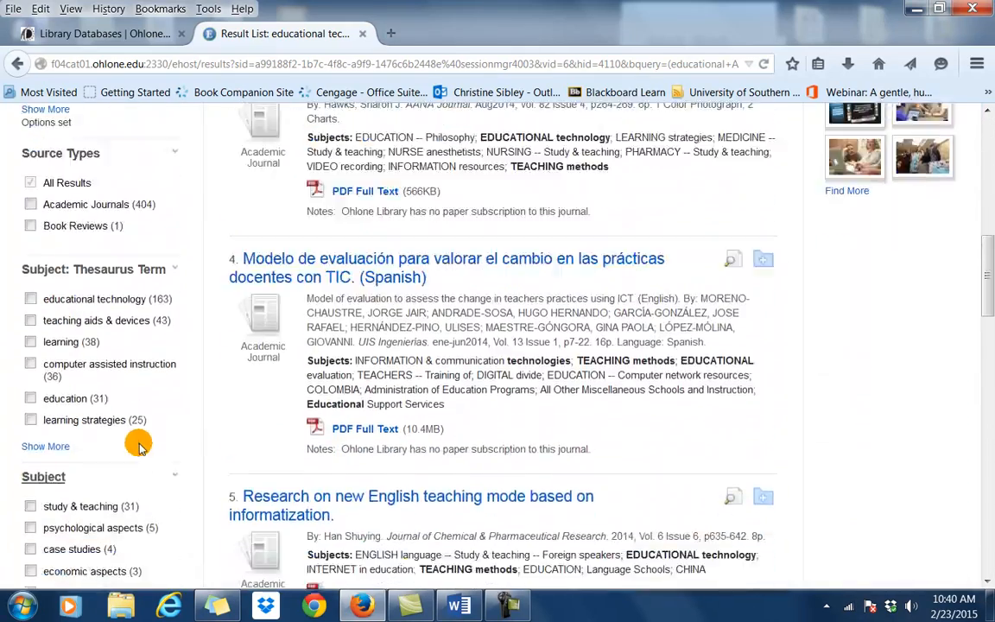
pyautogui.scroll(-1, 138, 445)
pyautogui.click(30, 304)
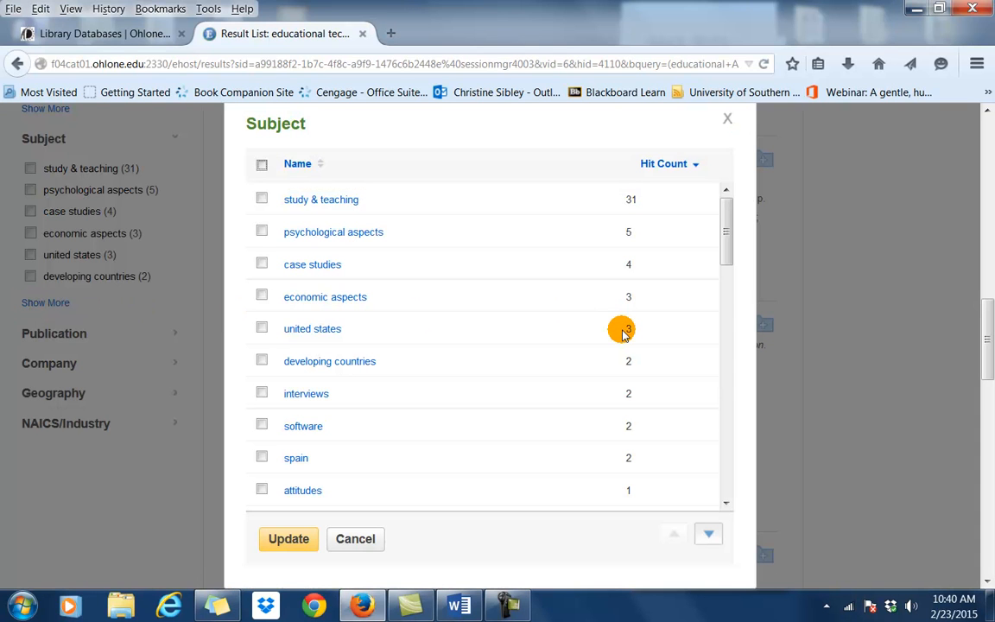
pyautogui.click(261, 328)
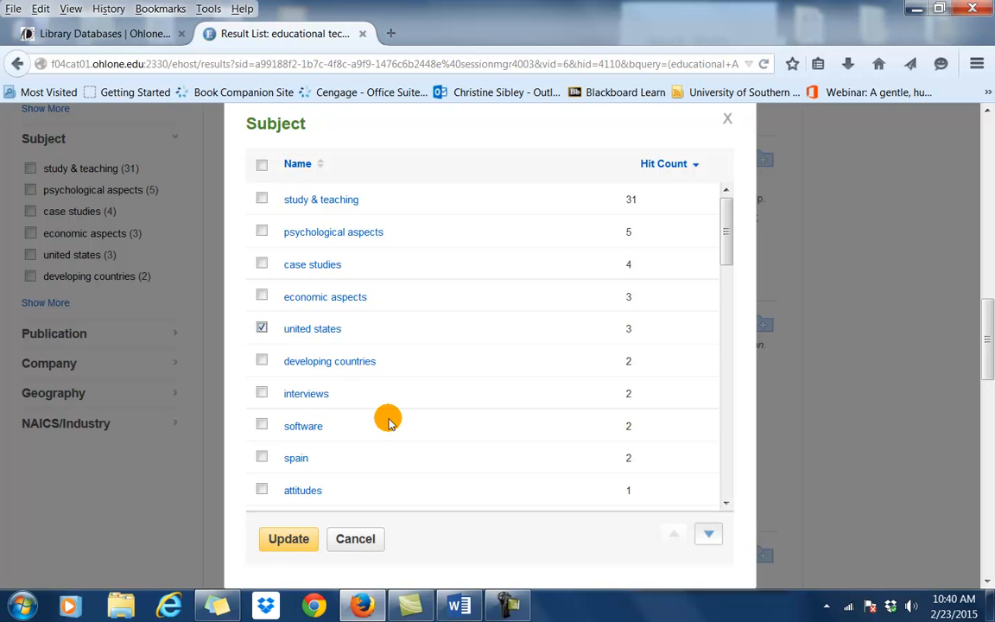
pyautogui.click(262, 264)
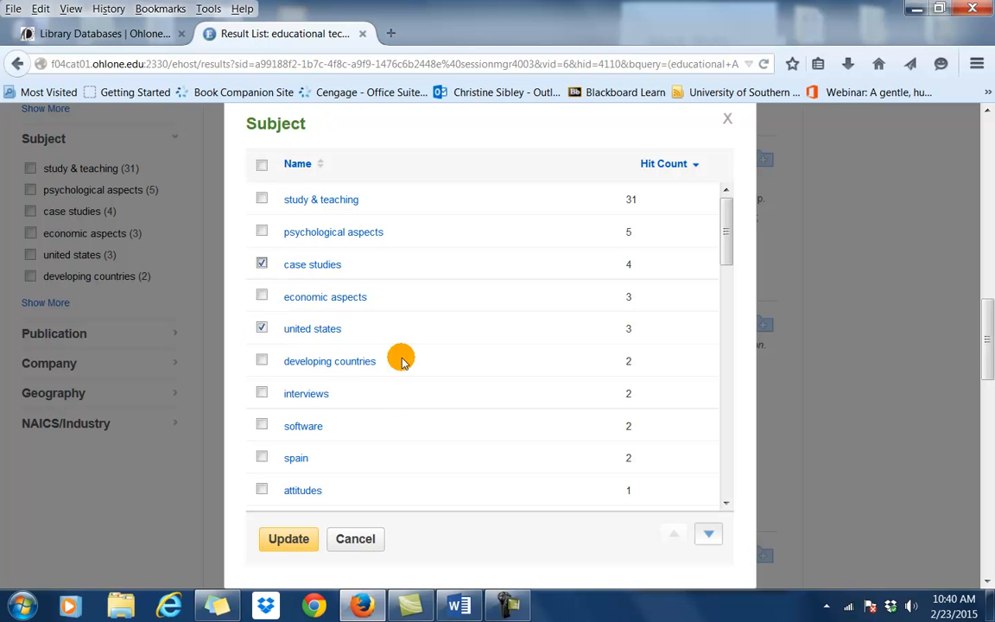
pyautogui.click(289, 541)
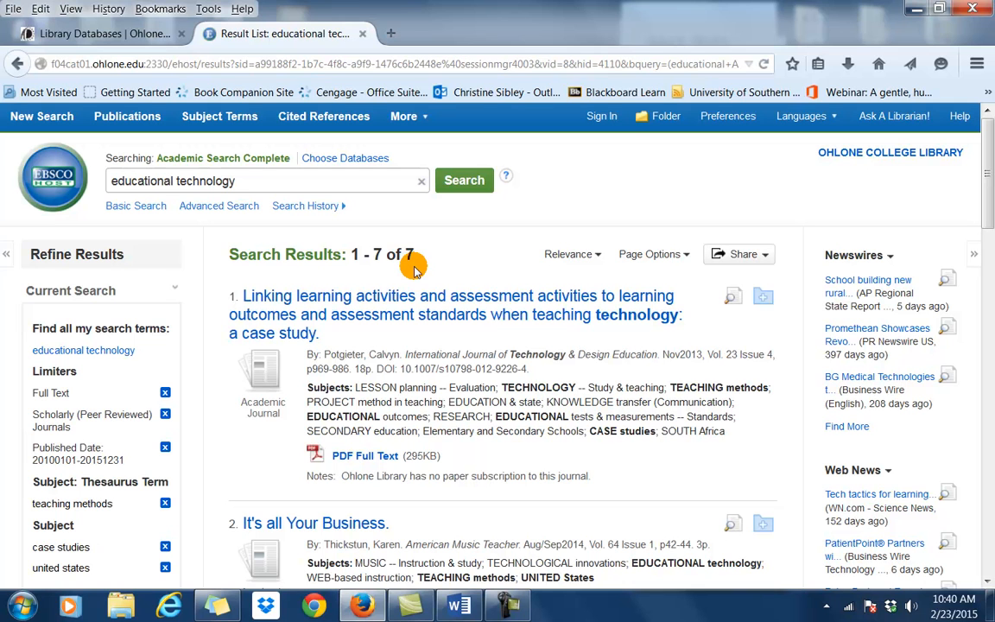
# Review the first result's detailed record and abstract, then open its 19-page PDF full text.
pyautogui.click(415, 298)
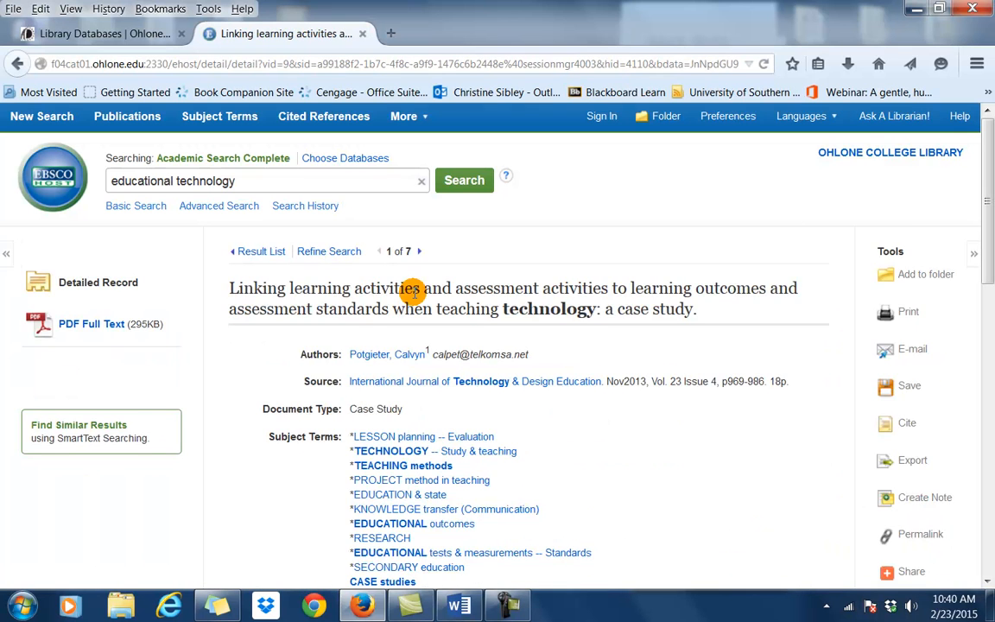
pyautogui.scroll(-3, 413, 291)
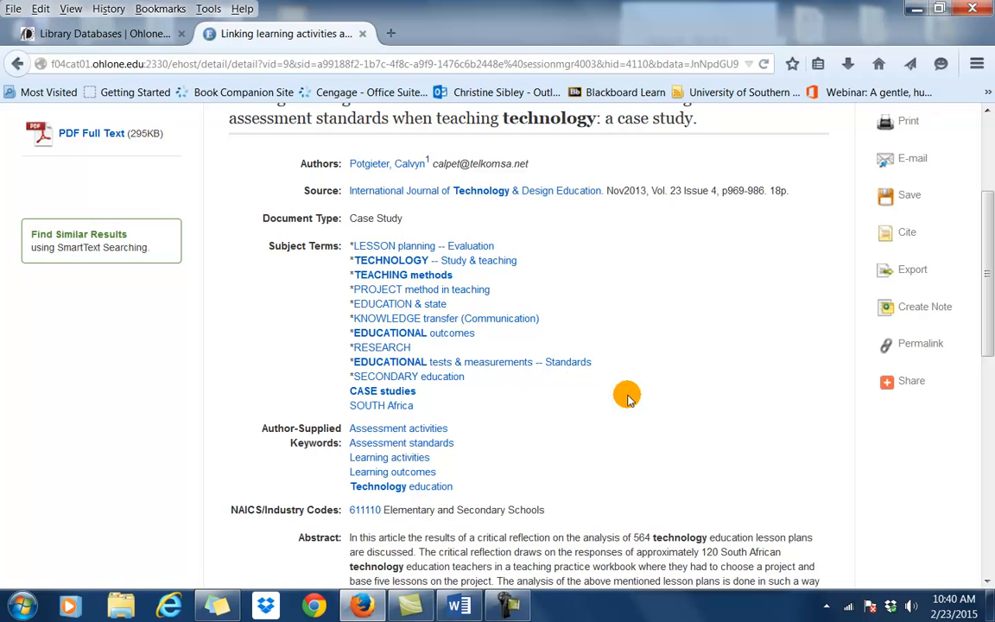
pyautogui.scroll(-3, 400, 387)
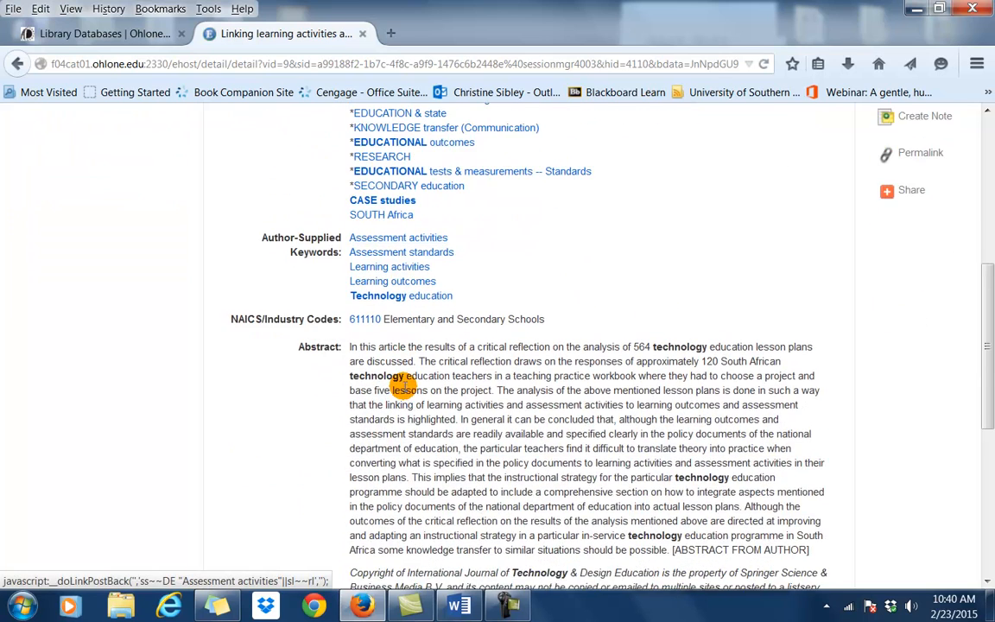
pyautogui.scroll(-2, 403, 390)
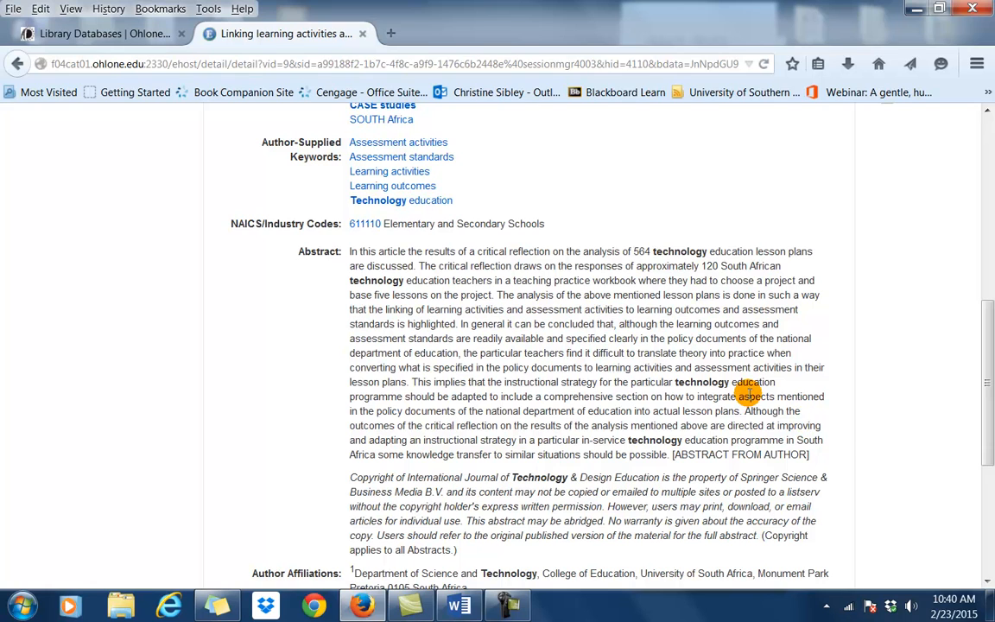
pyautogui.scroll(-3, 744, 391)
pyautogui.scroll(-3, 747, 394)
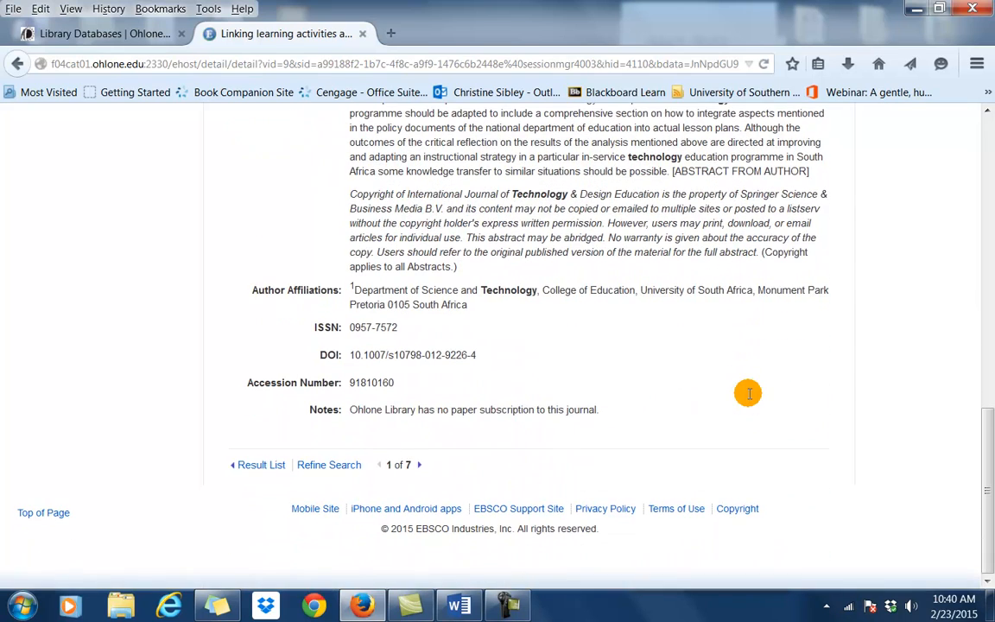
pyautogui.scroll(8, 747, 394)
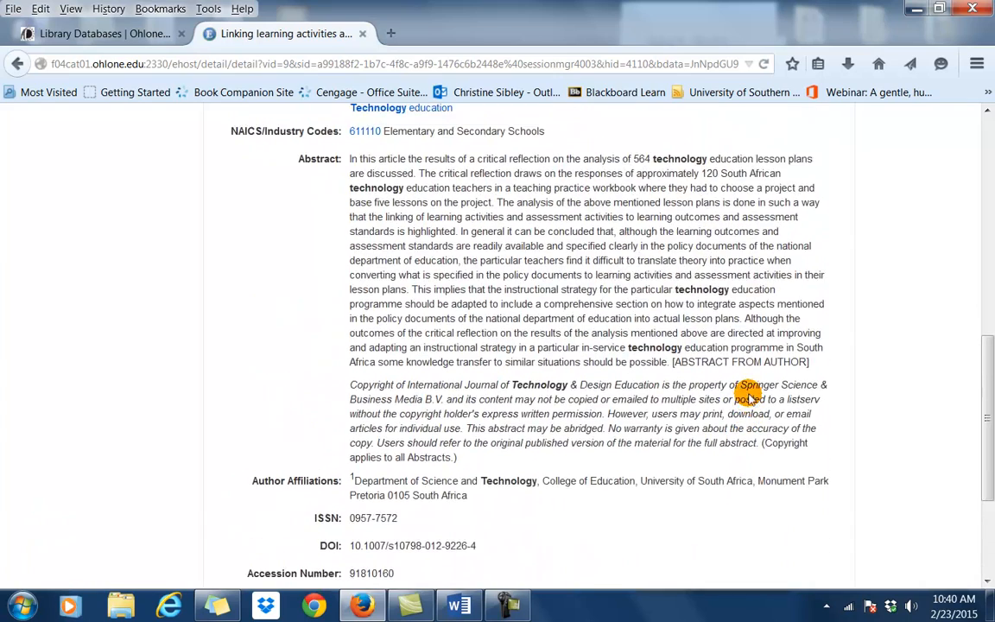
pyautogui.scroll(4, 747, 395)
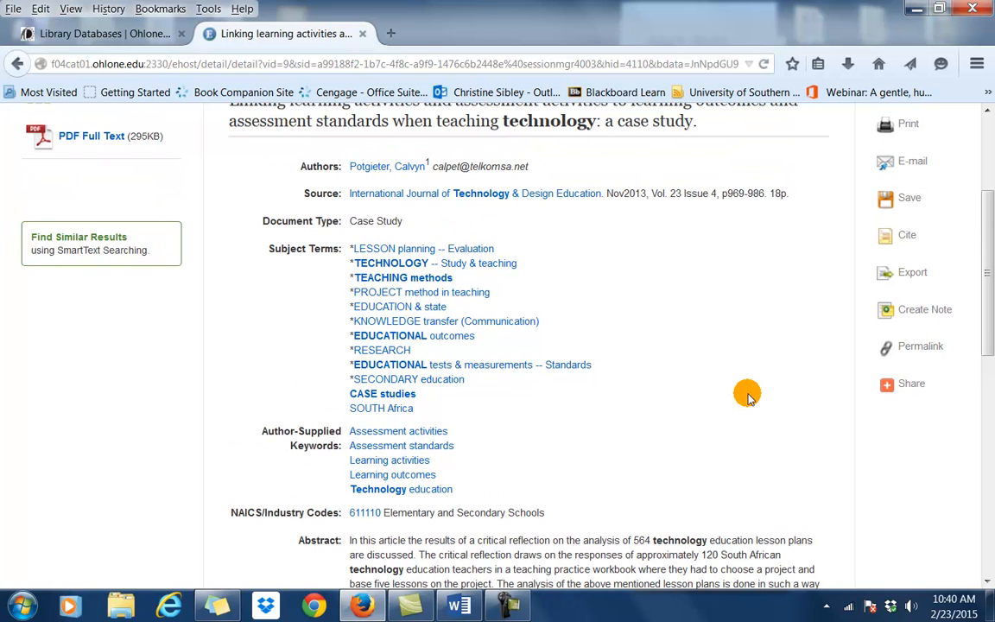
pyautogui.scroll(4, 747, 395)
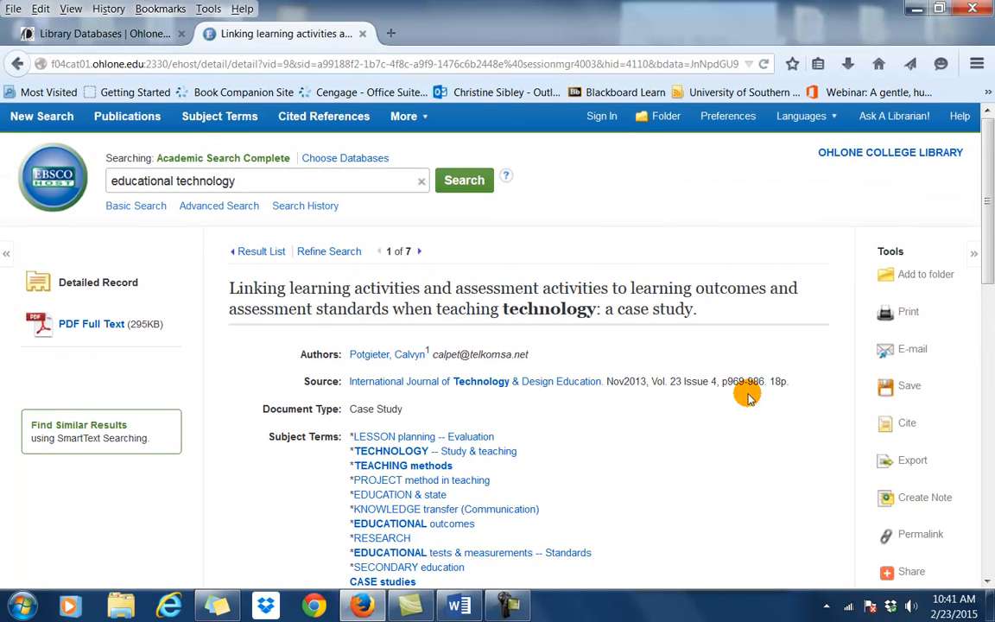
pyautogui.click(33, 322)
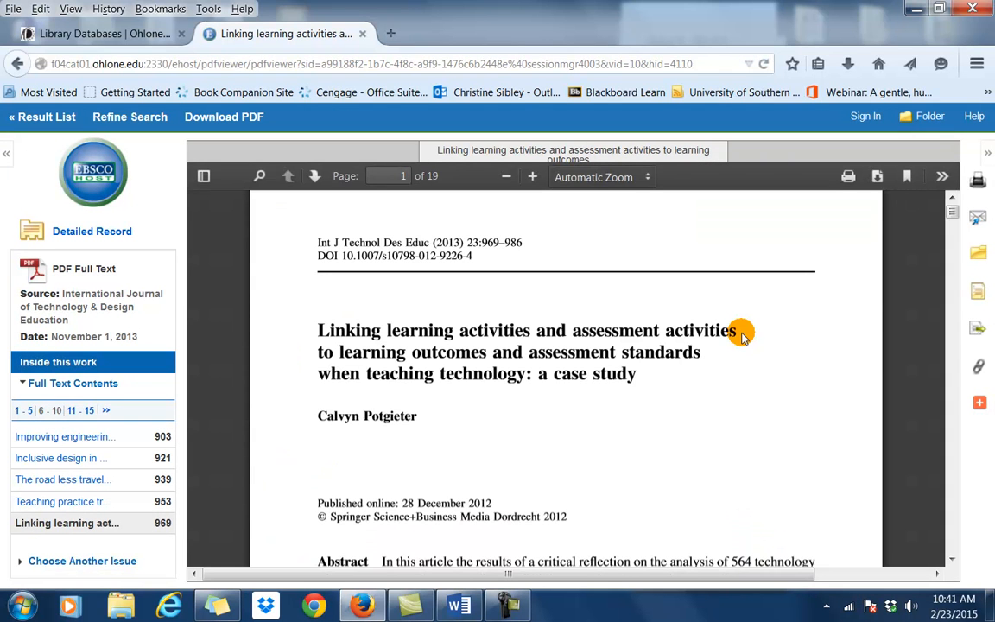
# Bring up the e-mail form that attaches the article PDF with an MLA citation.
pyautogui.click(977, 217)
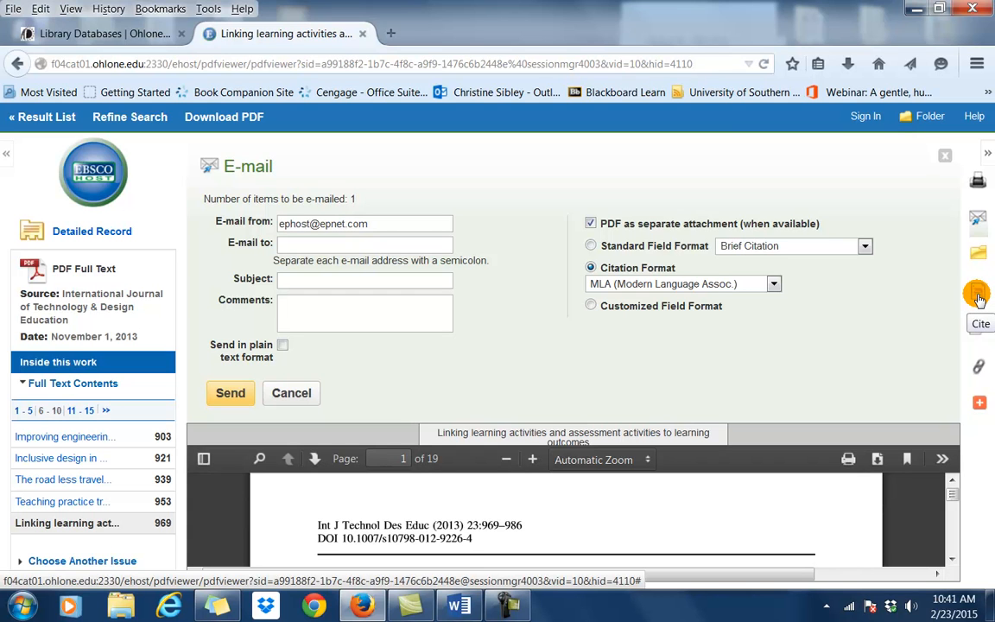
# Show the article's Citation Format list and scroll to its MLA citation.
pyautogui.click(978, 295)
pyautogui.scroll(-4, 483, 285)
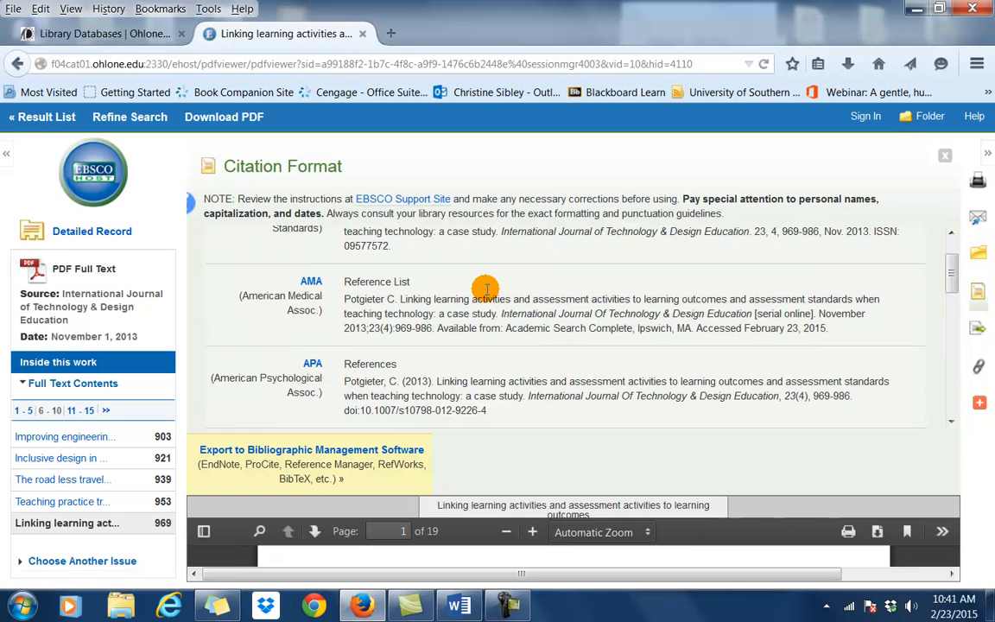
pyautogui.scroll(-6, 485, 288)
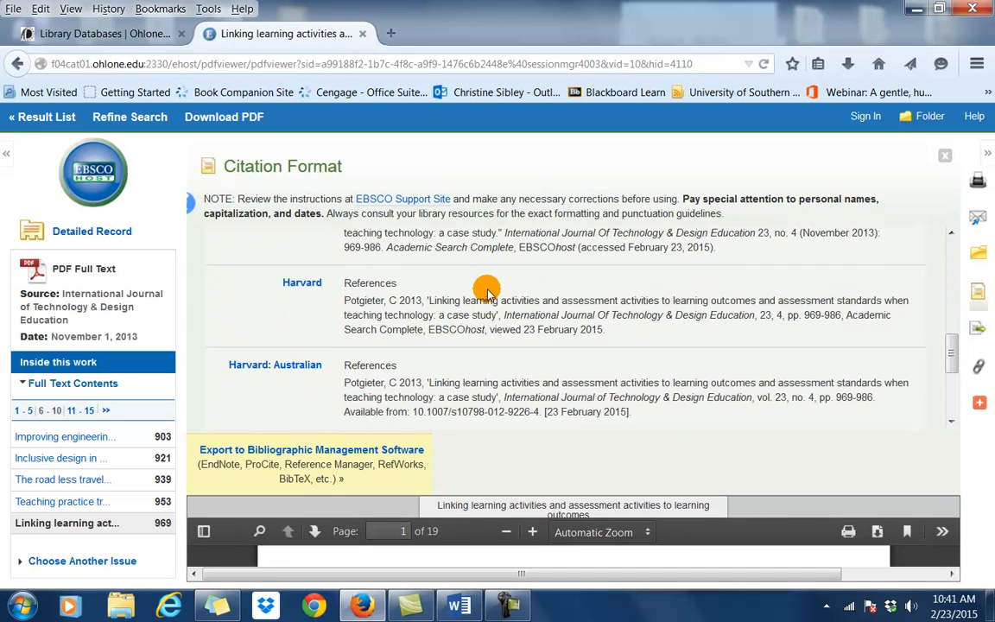
pyautogui.scroll(-1, 444, 354)
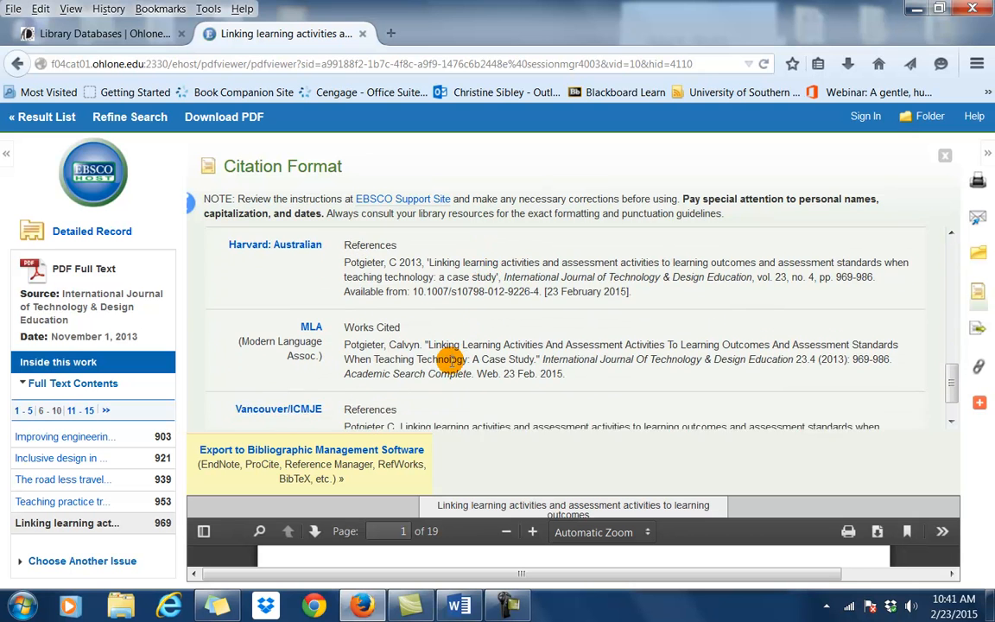
pyautogui.scroll(4, 384, 339)
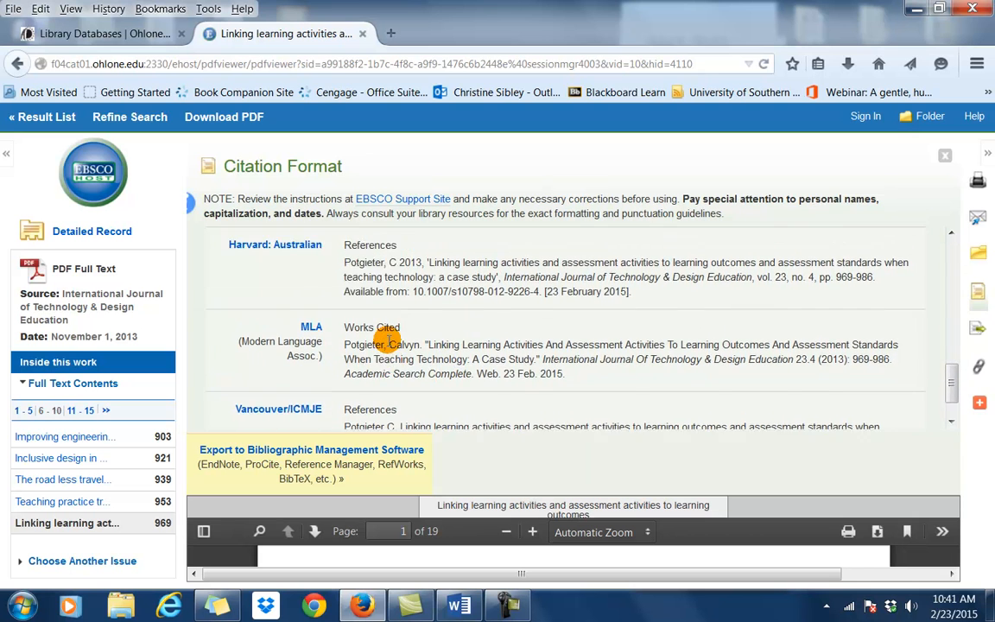
pyautogui.scroll(5, 388, 340)
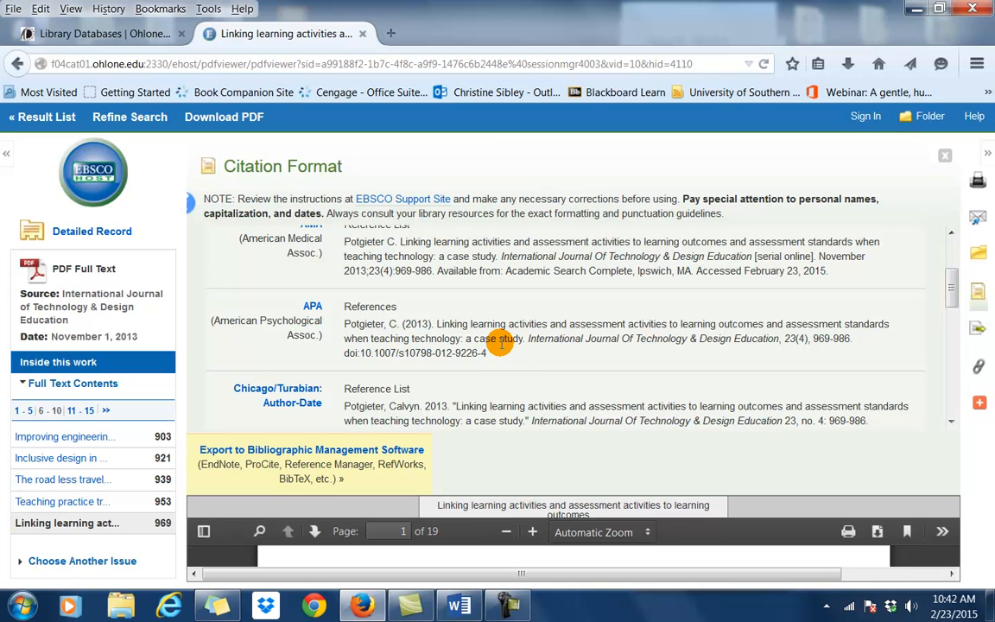
pyautogui.scroll(-1, 499, 342)
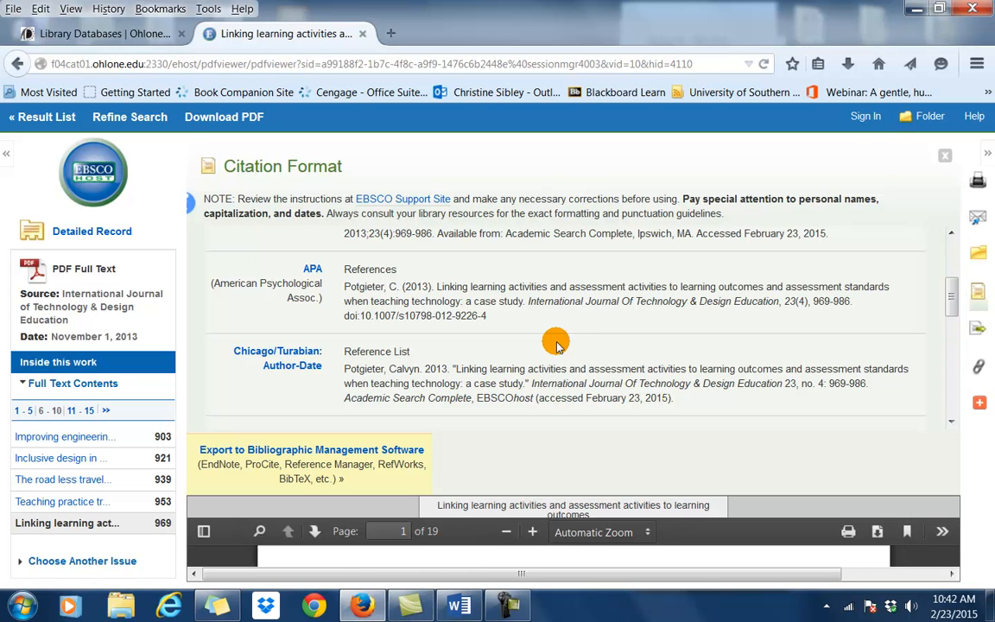
pyautogui.scroll(-4, 531, 340)
pyautogui.scroll(-6, 531, 340)
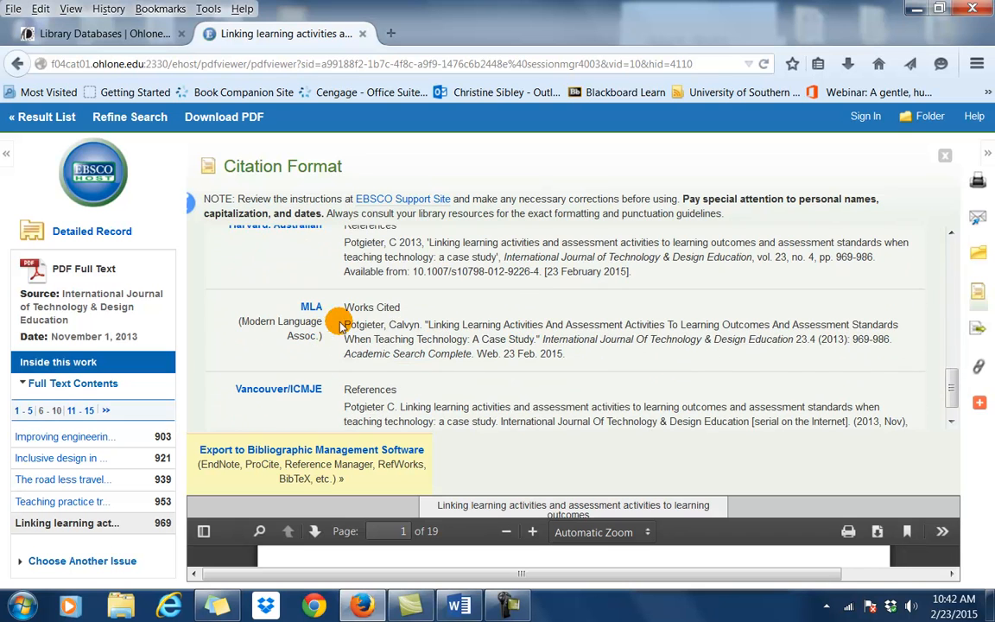
# Copy the whole MLA citation and bring up Word's start screen.
pyautogui.moveTo(565, 354); pyautogui.dragTo(335, 318)
pyautogui.rightClick(383, 339)
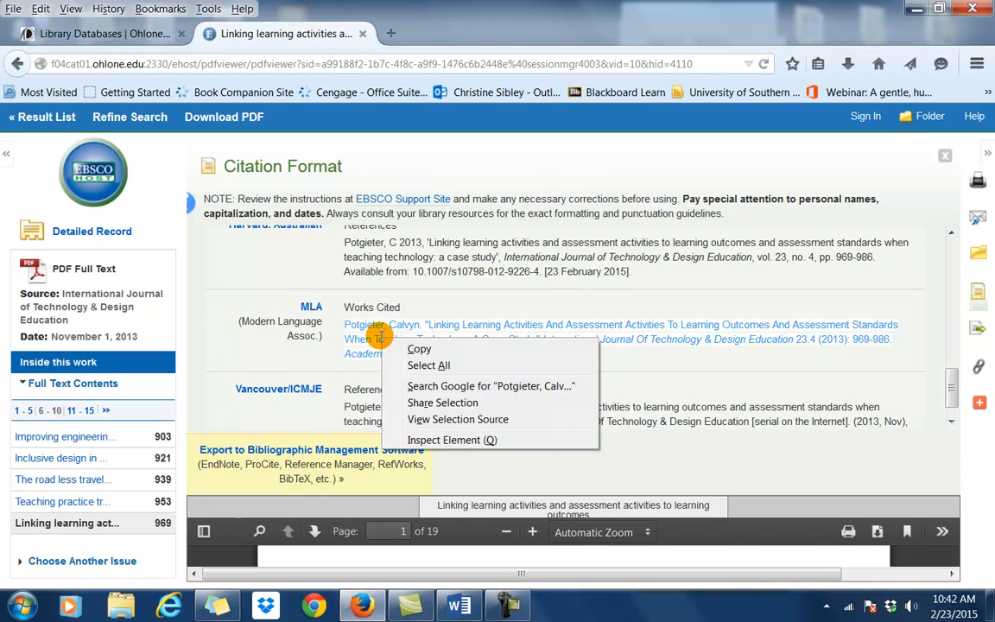
pyautogui.click(407, 349)
pyautogui.click(459, 605)
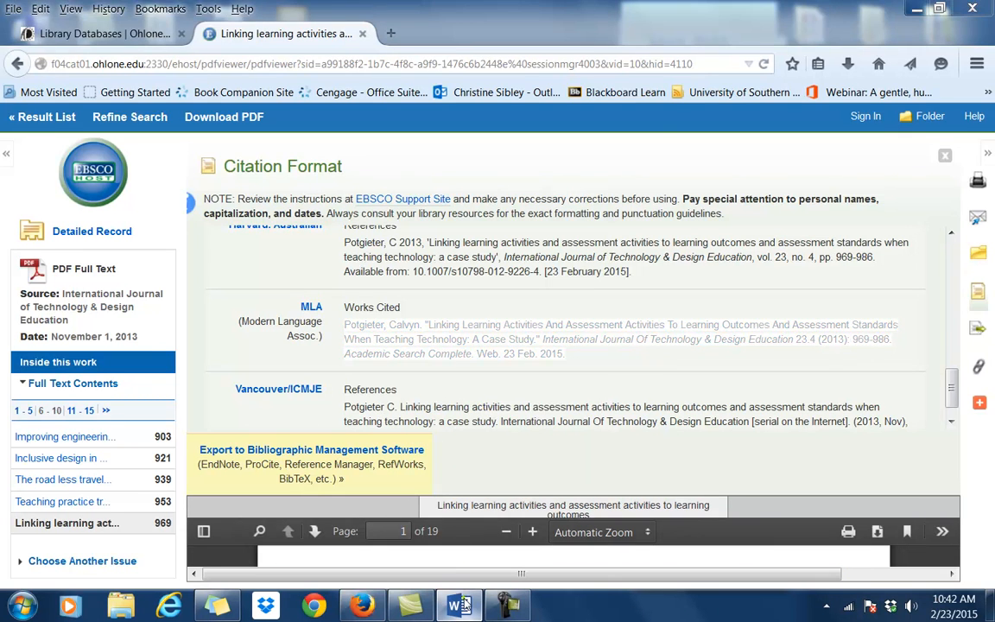
pyautogui.click(390, 198)
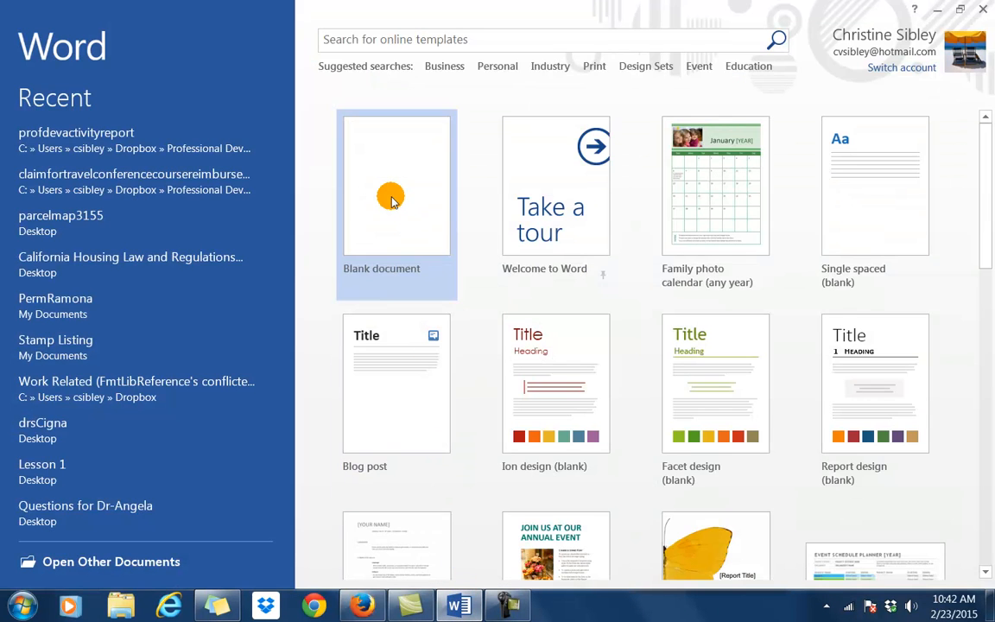
# Paste the copied MLA citation into a new blank Word document as plain text only.
pyautogui.click(391, 198)
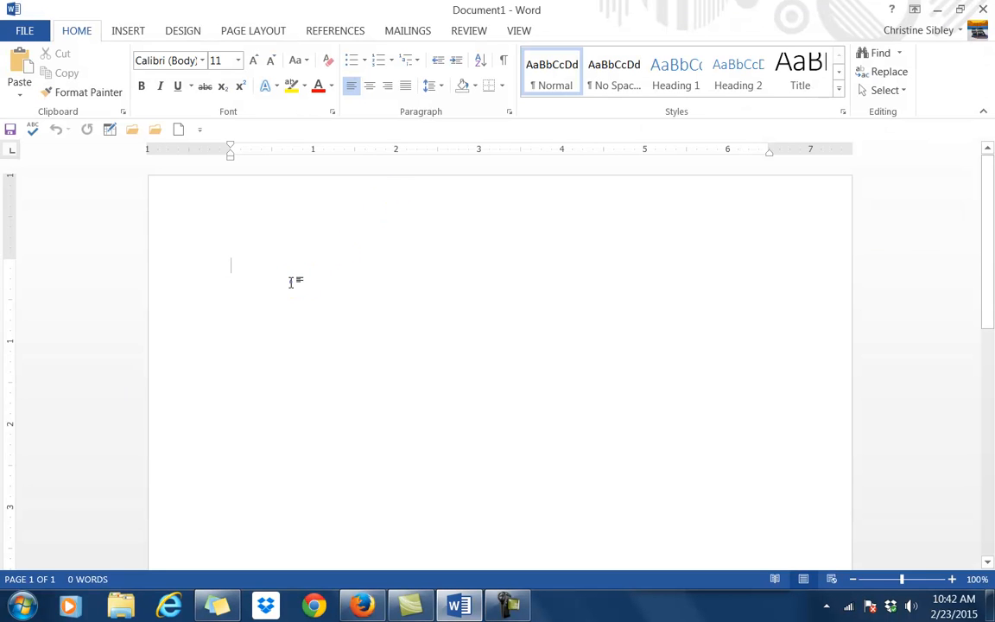
pyautogui.rightClick(291, 282)
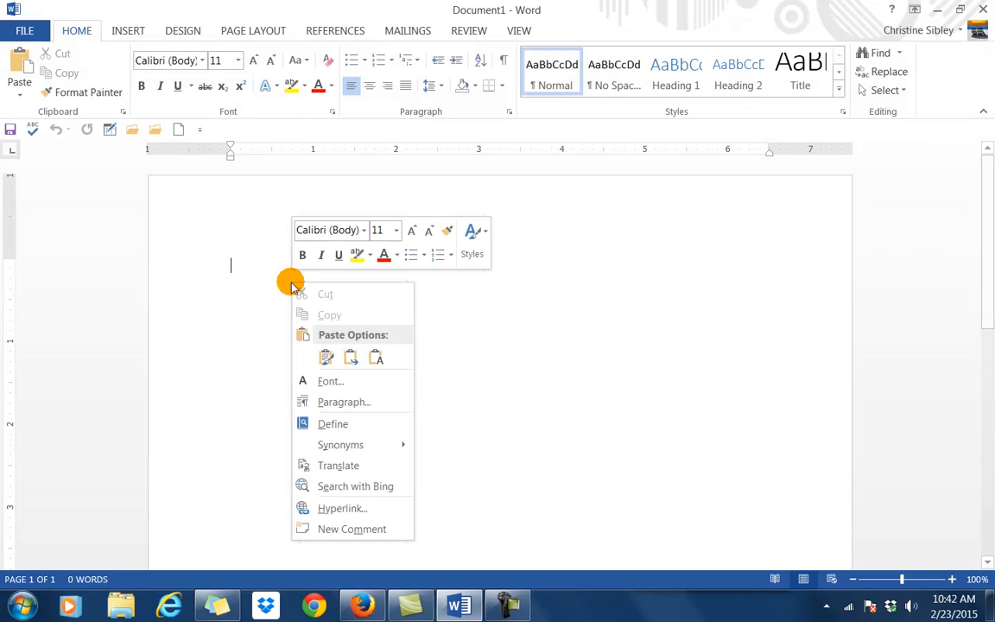
pyautogui.click(326, 357)
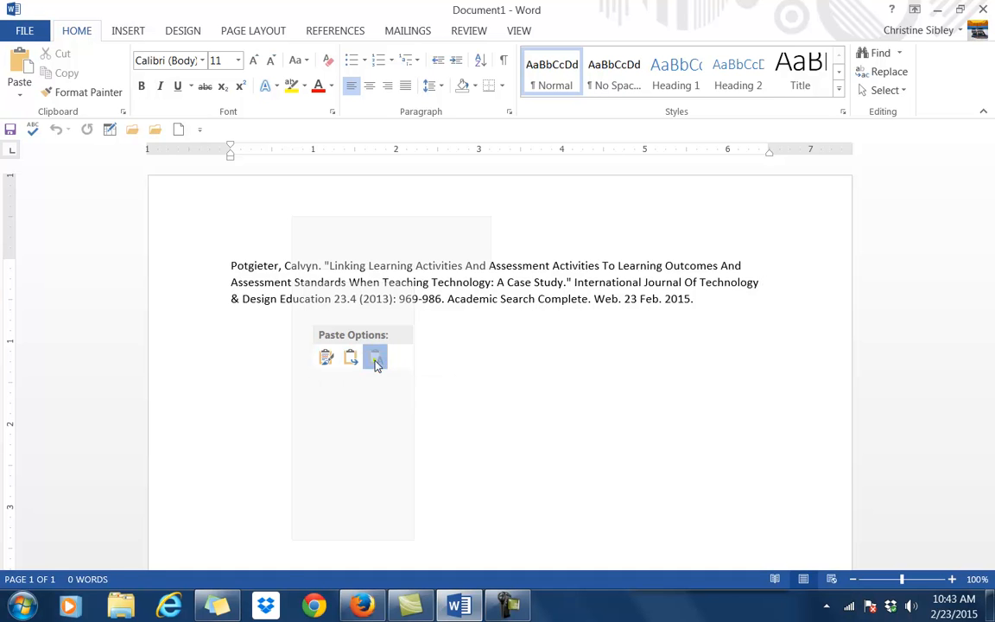
pyautogui.click(375, 360)
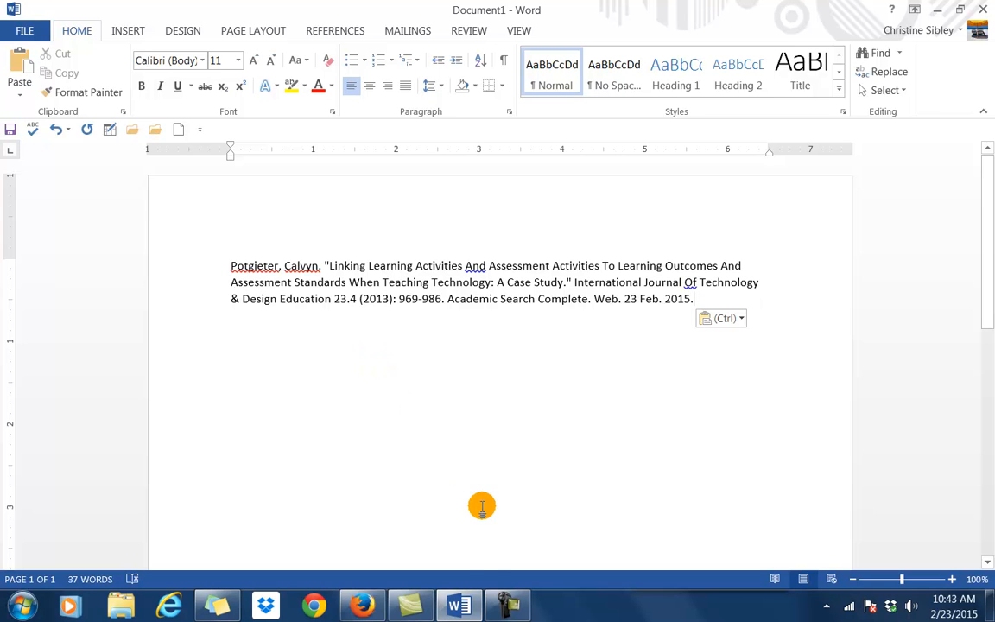
# Open The Collaboration Conundrum article in EBSCOhost and copy its MLA citation.
pyautogui.click(360, 607)
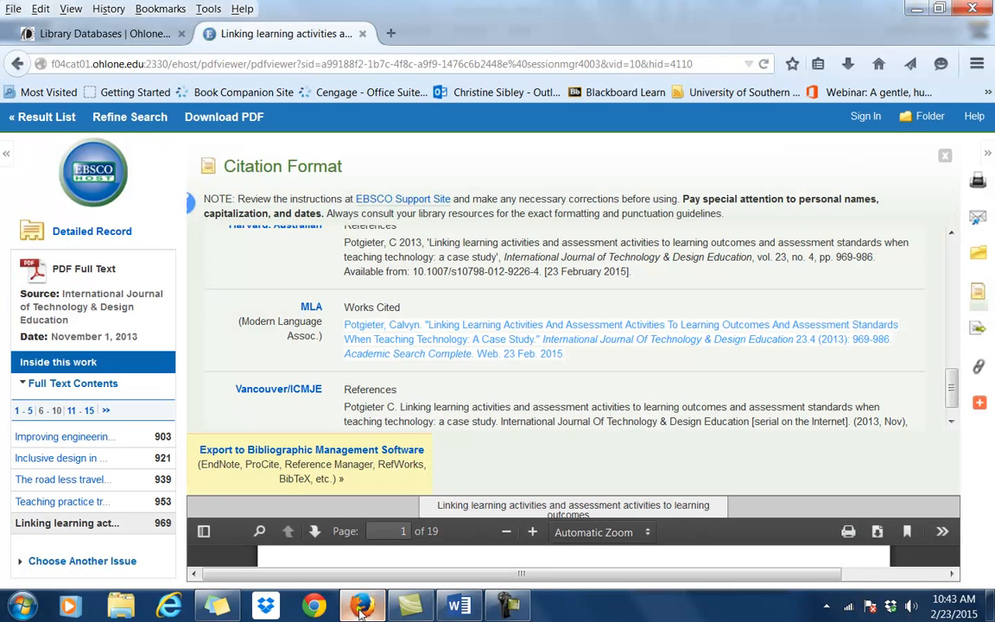
pyautogui.click(18, 57)
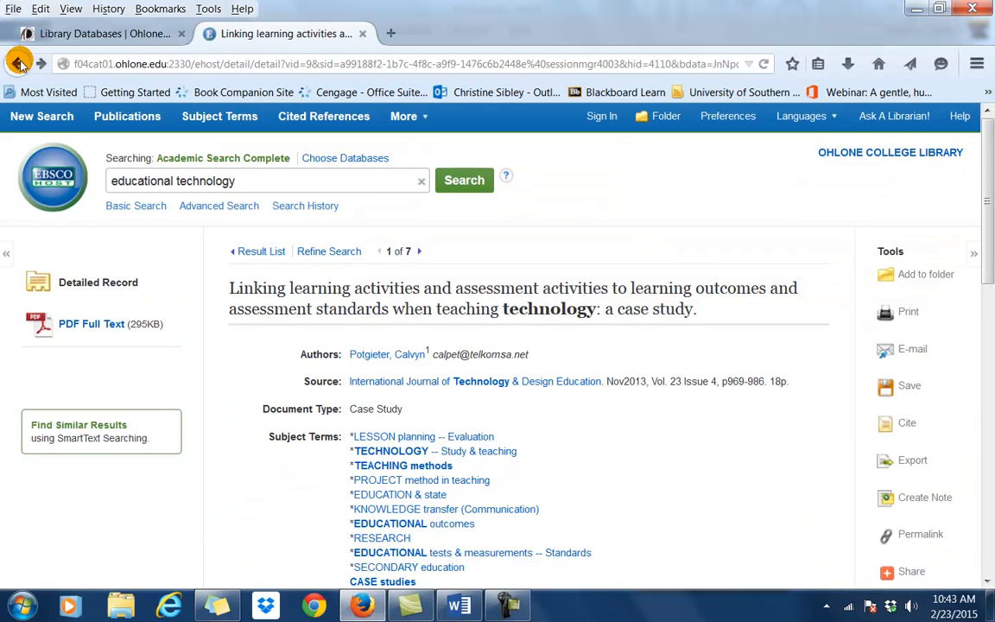
pyautogui.click(19, 61)
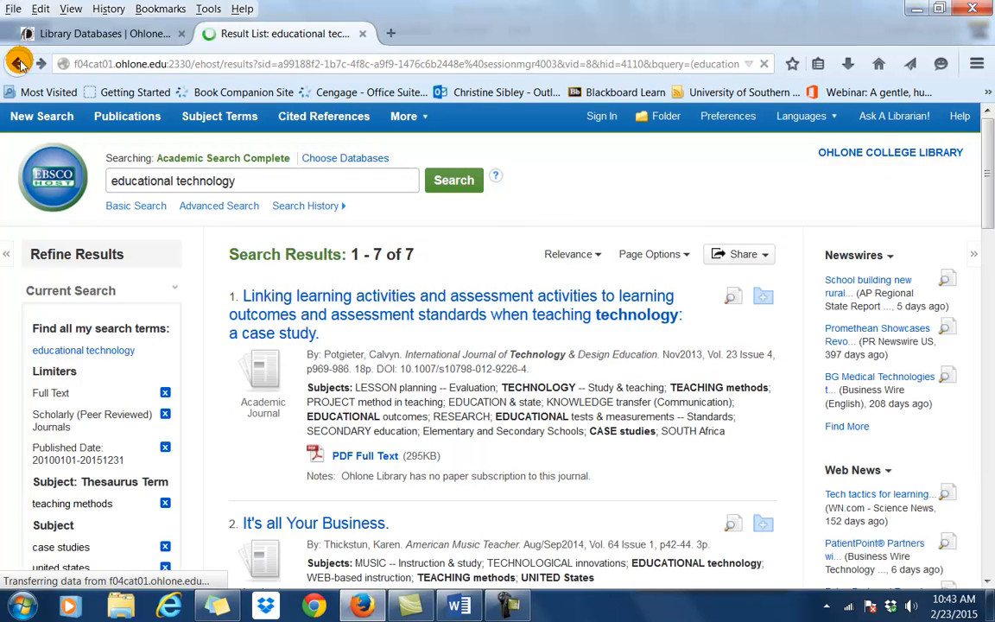
pyautogui.scroll(-5, 398, 395)
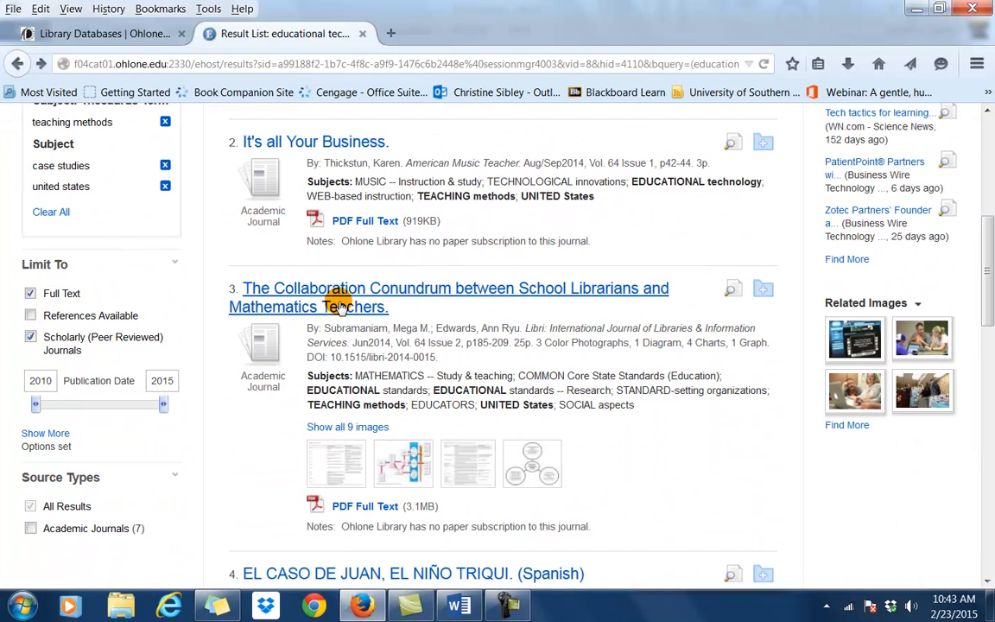
pyautogui.click(342, 306)
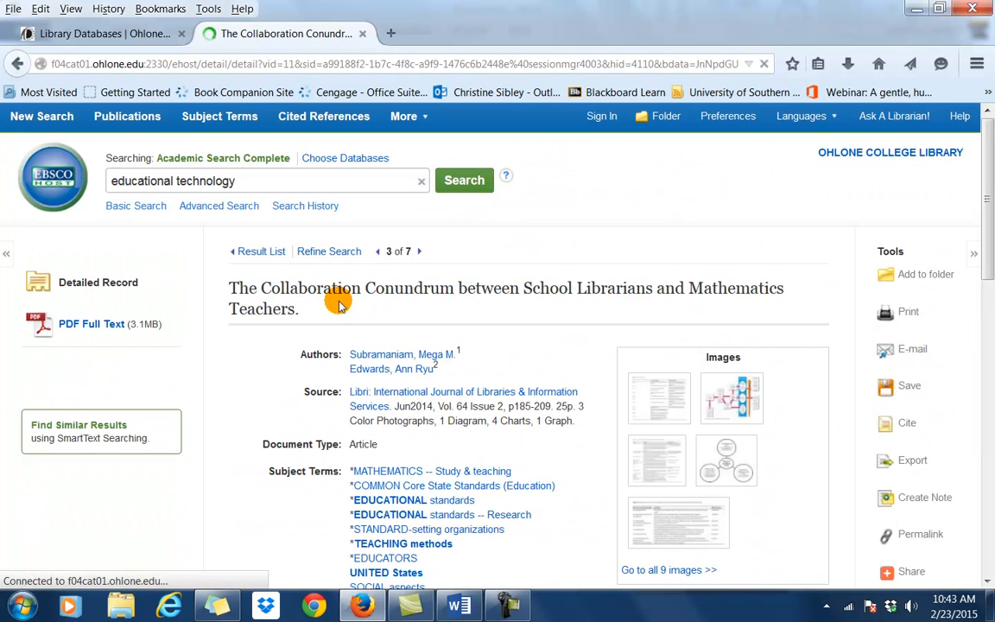
pyautogui.click(905, 424)
pyautogui.scroll(-6, 690, 421)
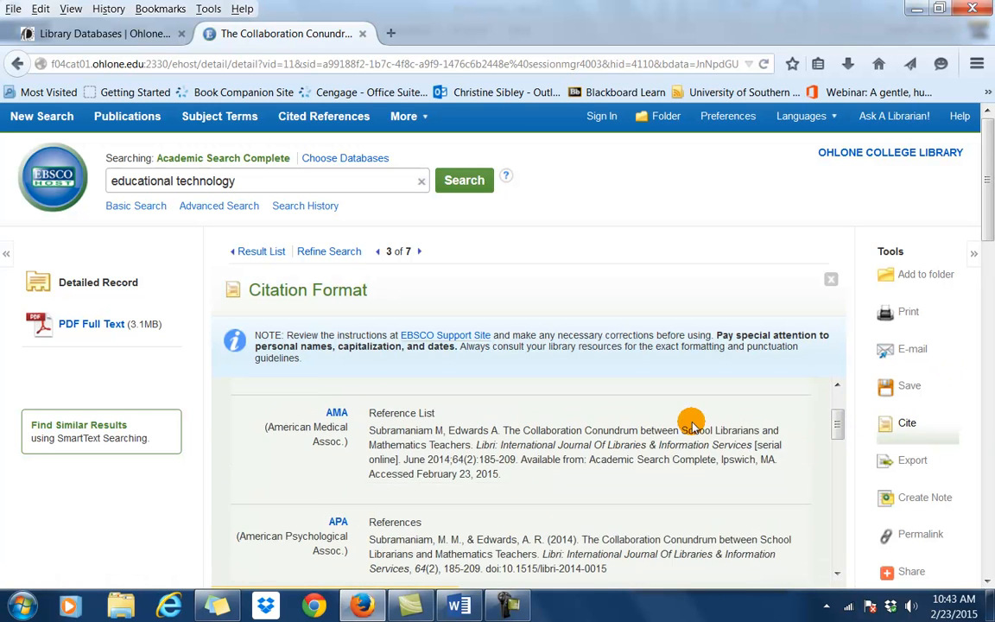
pyautogui.scroll(-5, 691, 422)
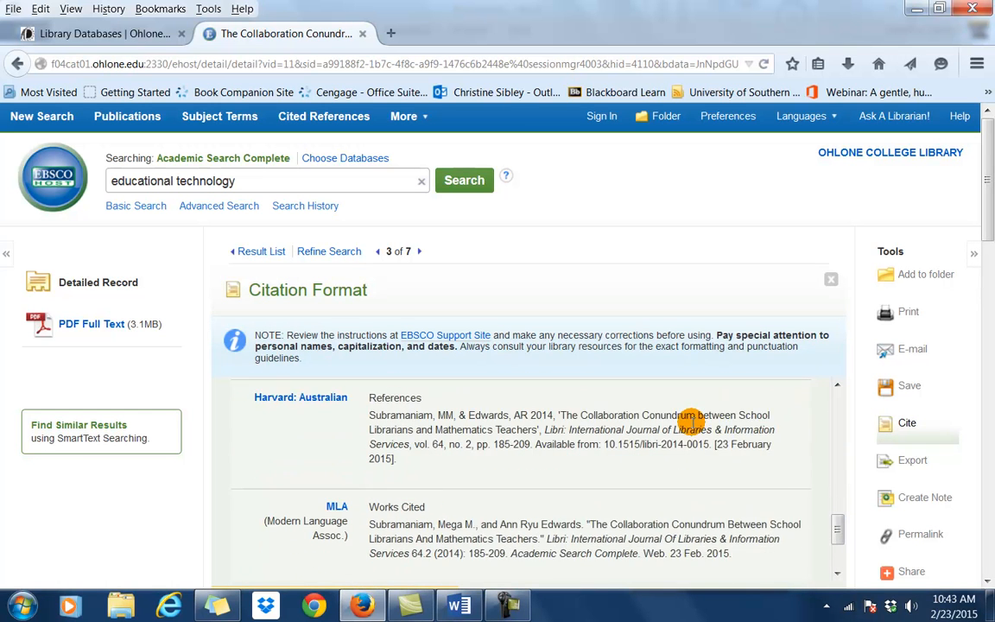
pyautogui.moveTo(367, 453); pyautogui.dragTo(683, 475)
pyautogui.rightClick(682, 474)
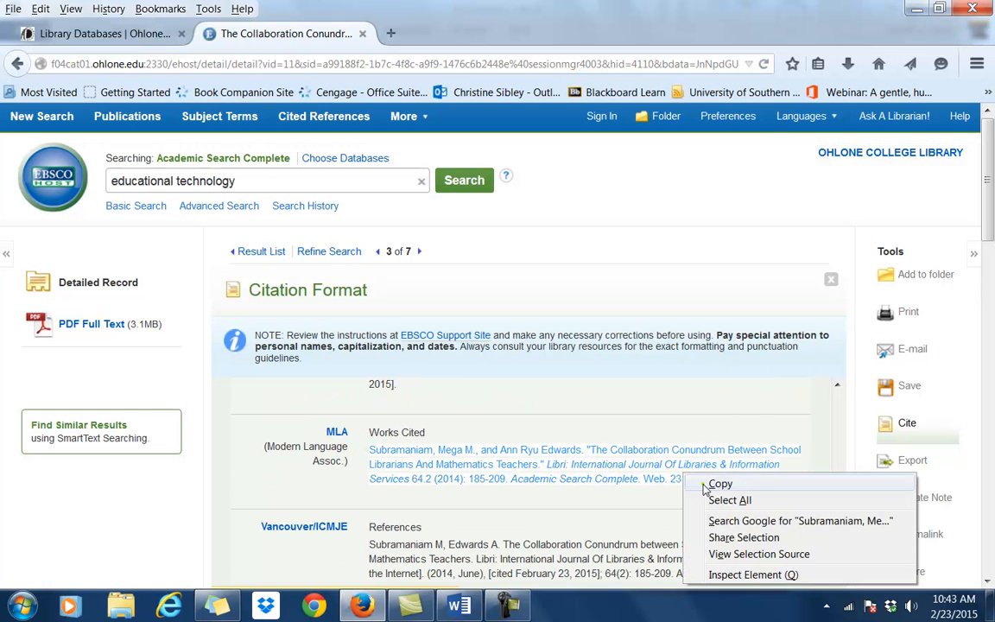
pyautogui.click(701, 480)
# Paste that citation below the Potgieter entry in Word, keeping its source formatting.
pyautogui.click(459, 604)
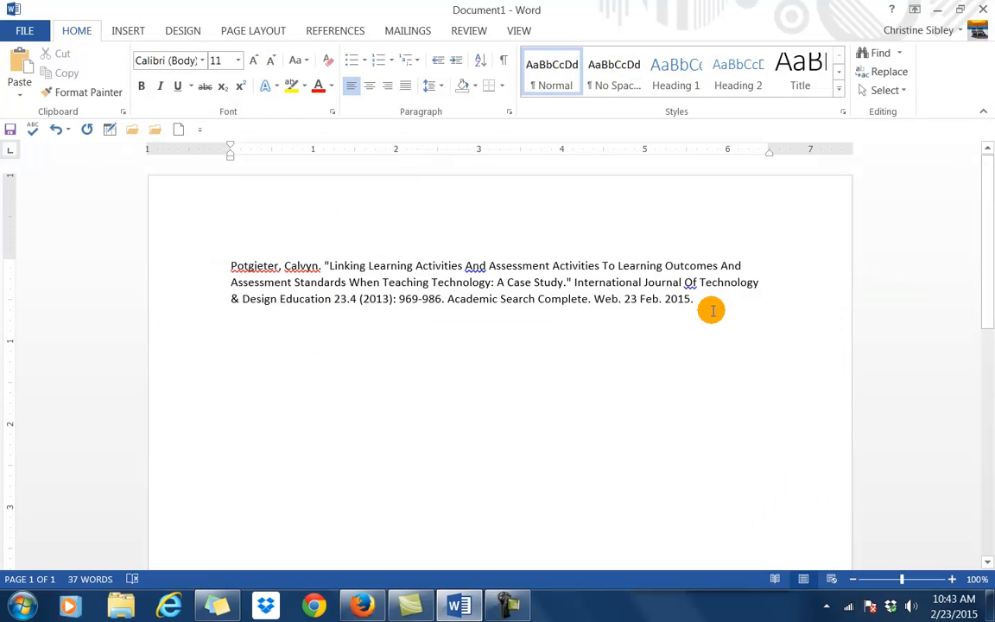
pyautogui.click(452, 322)
pyautogui.rightClick(384, 377)
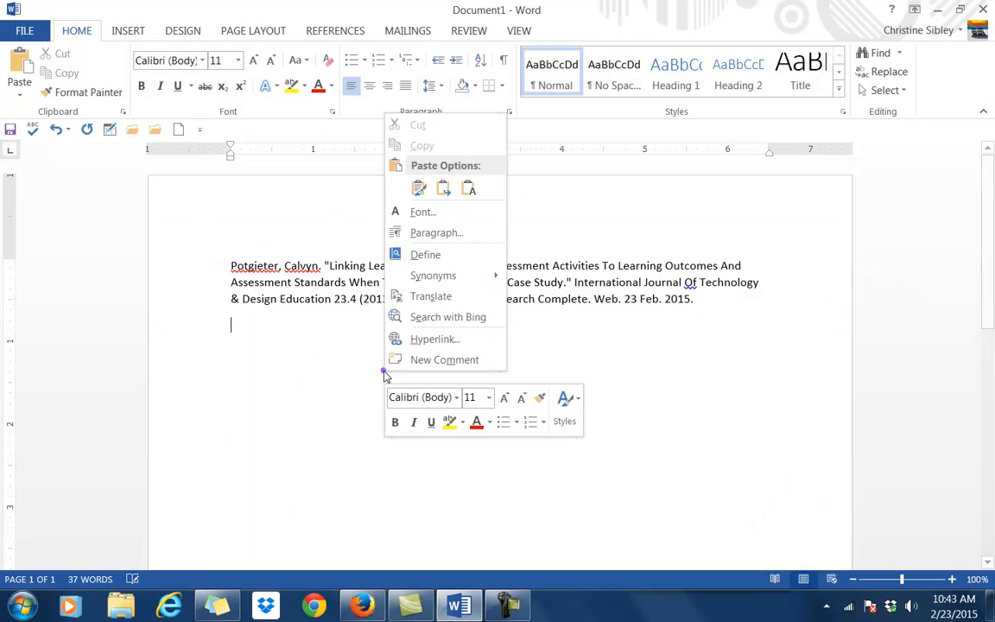
pyautogui.click(421, 189)
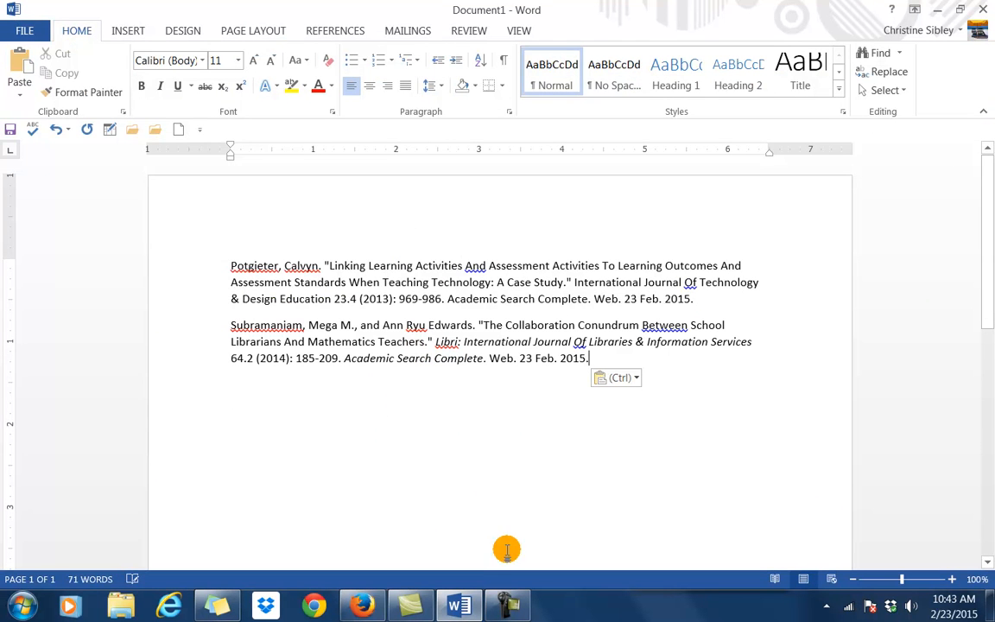
pyautogui.click(458, 605)
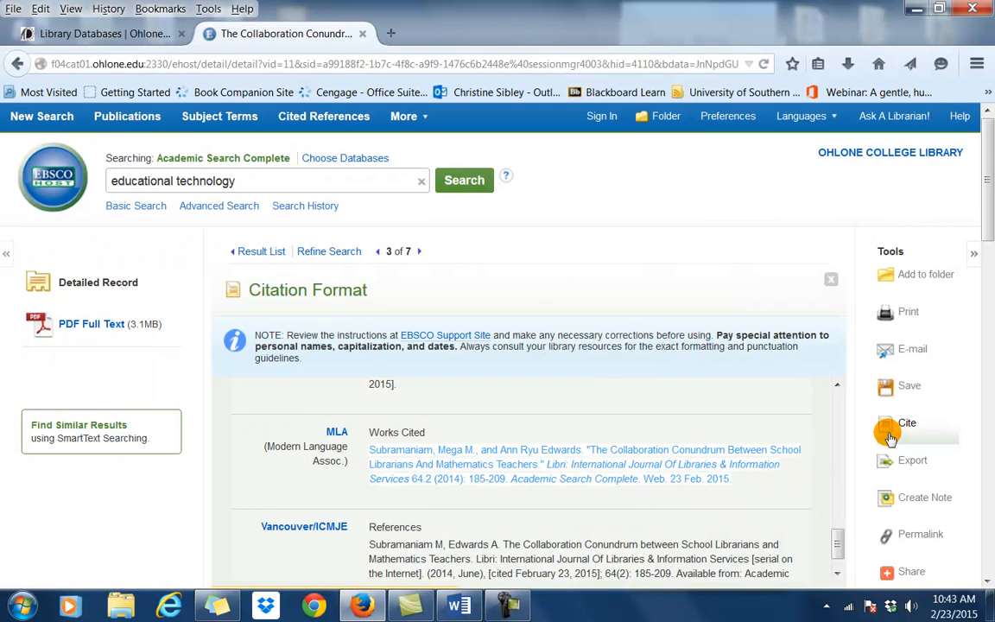
# Open the Undertaking an Ecological Approach article from the results and copy its Shah MLA citation.
pyautogui.click(12, 65)
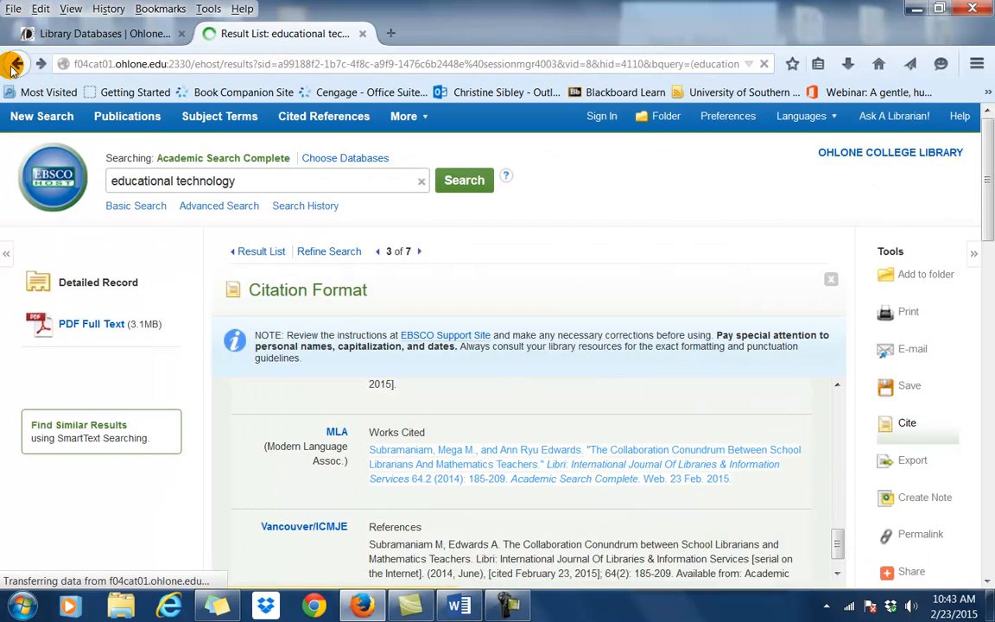
pyautogui.scroll(-3, 400, 506)
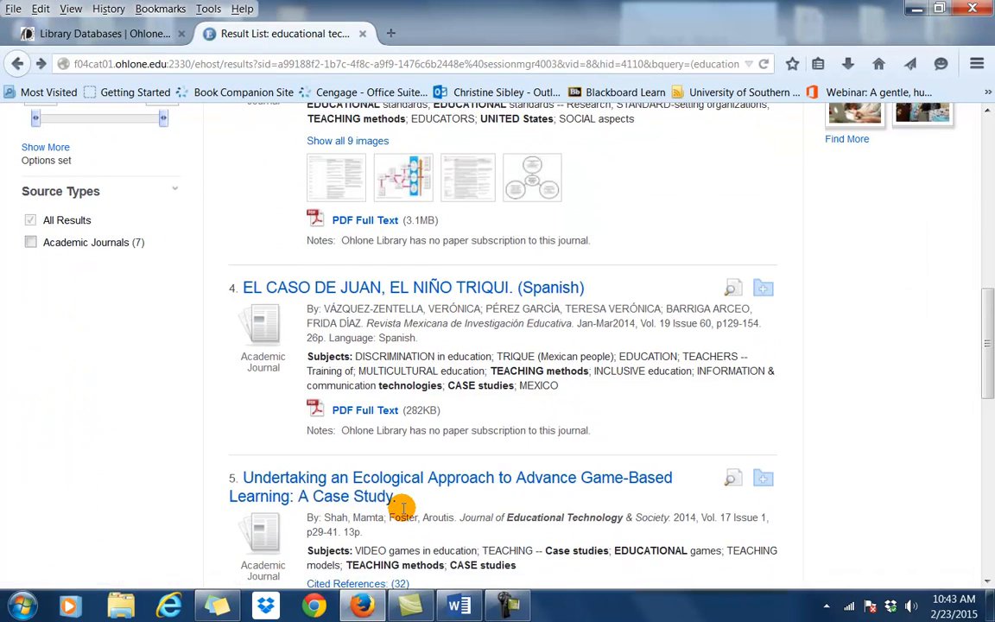
pyautogui.click(395, 486)
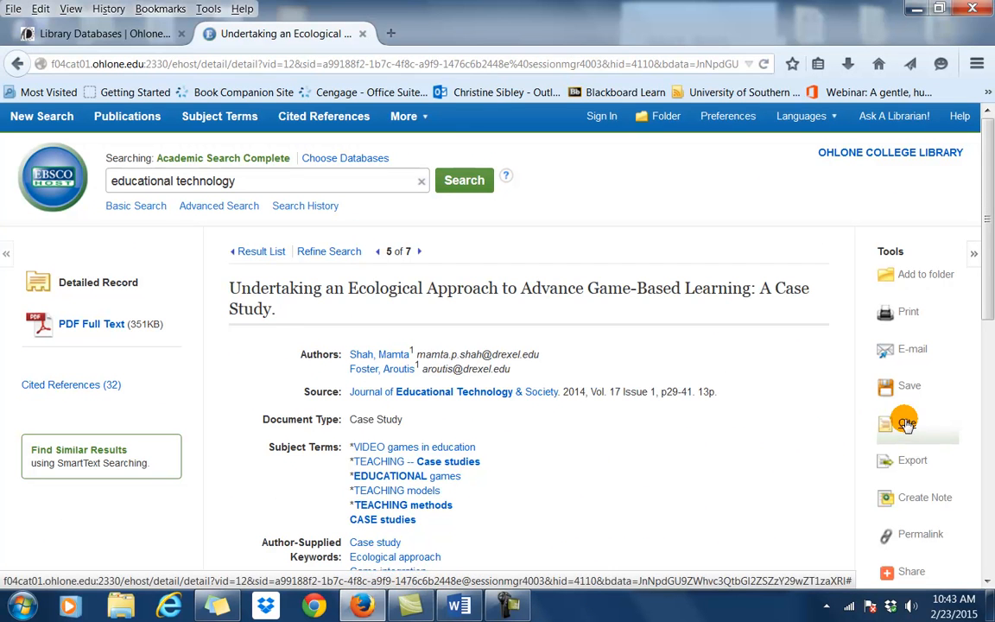
pyautogui.click(902, 422)
pyautogui.scroll(-10, 501, 453)
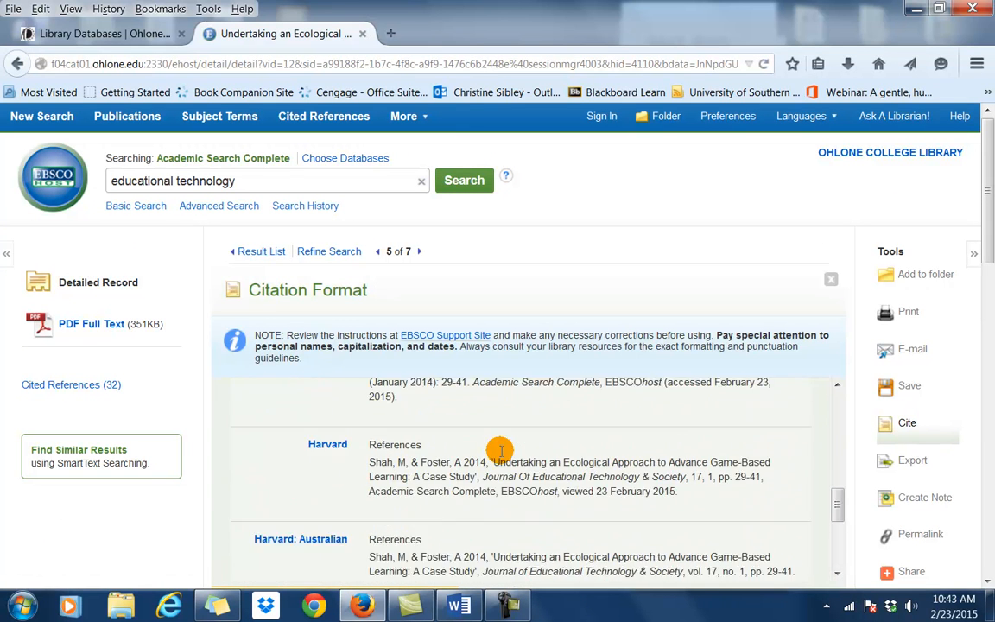
pyautogui.moveTo(661, 458); pyautogui.dragTo(383, 423)
pyautogui.rightClick(382, 425)
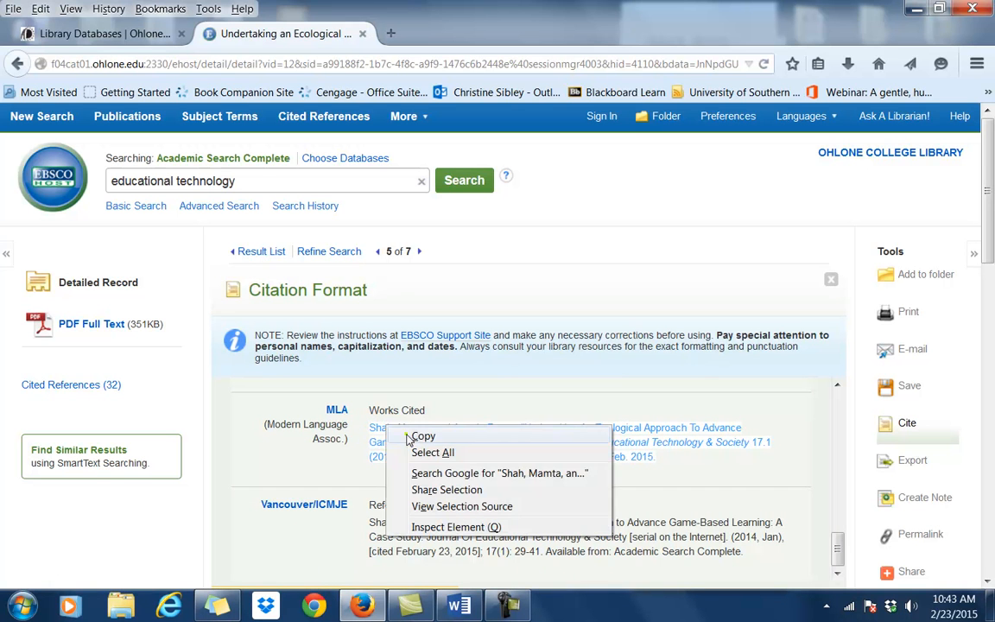
pyautogui.click(404, 435)
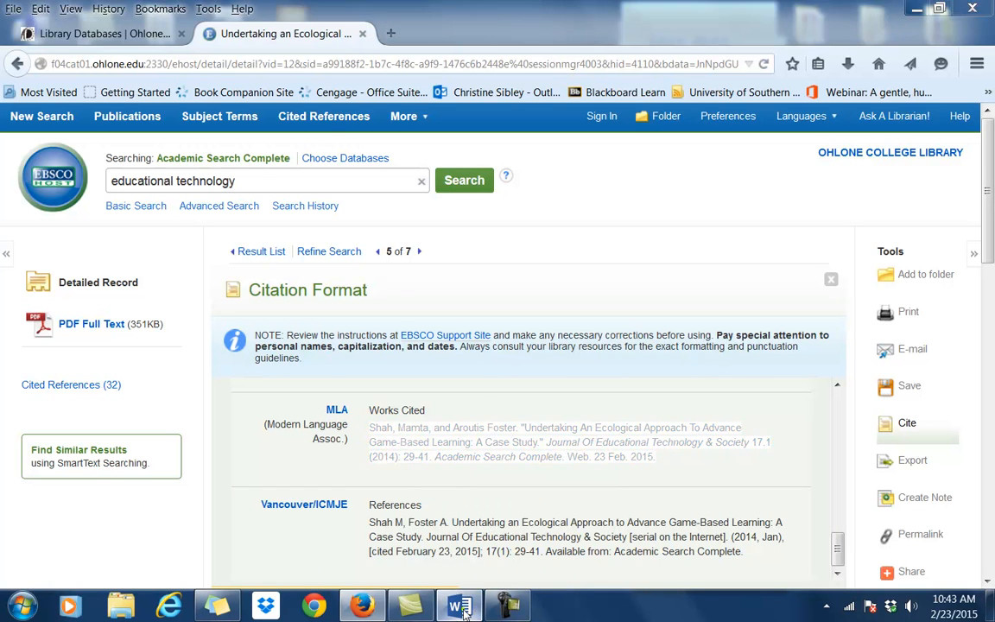
pyautogui.click(458, 605)
# Paste the Shah citation on a new line below Subramaniam, then add blank lines above Potgieter.
pyautogui.click(627, 367)
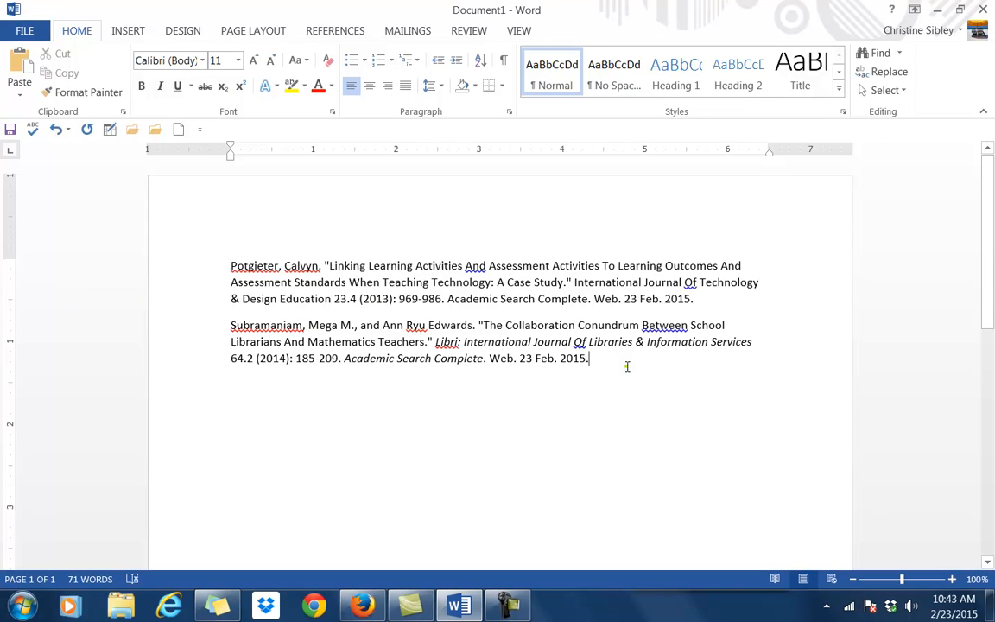
pyautogui.press('Return')
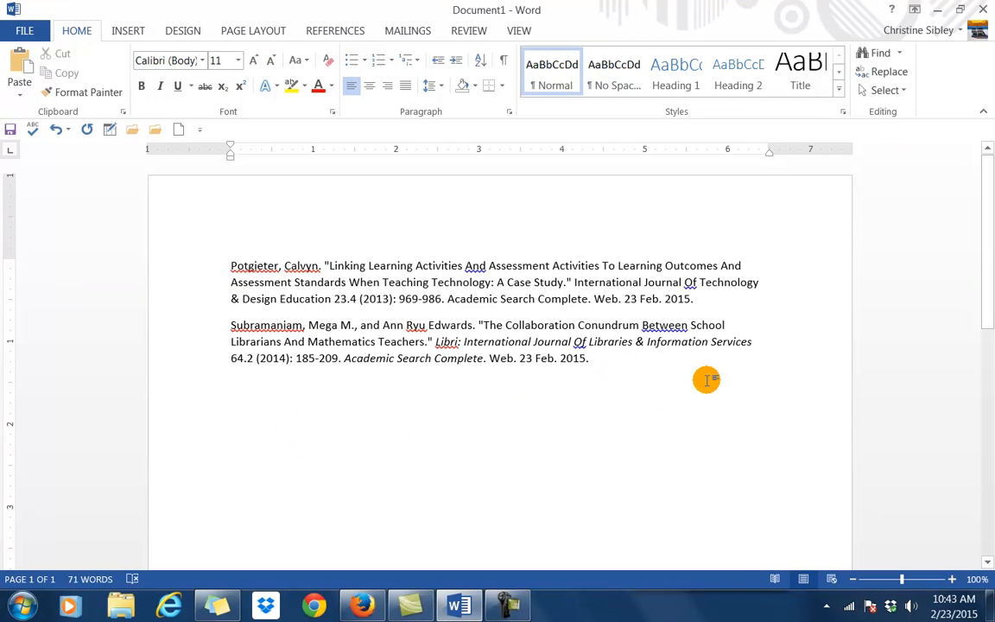
pyautogui.rightClick(401, 389)
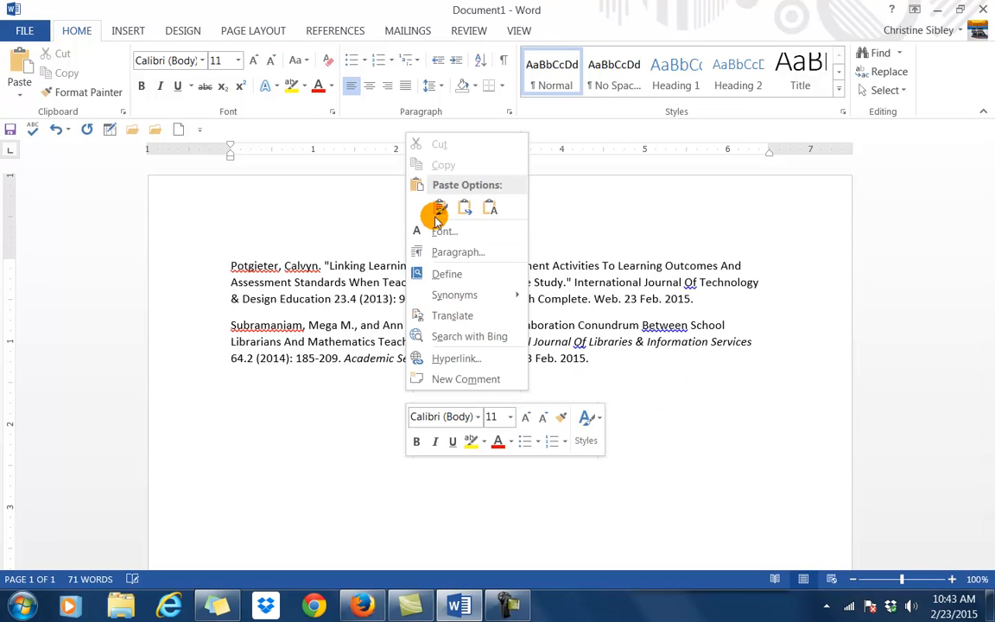
pyautogui.click(408, 205)
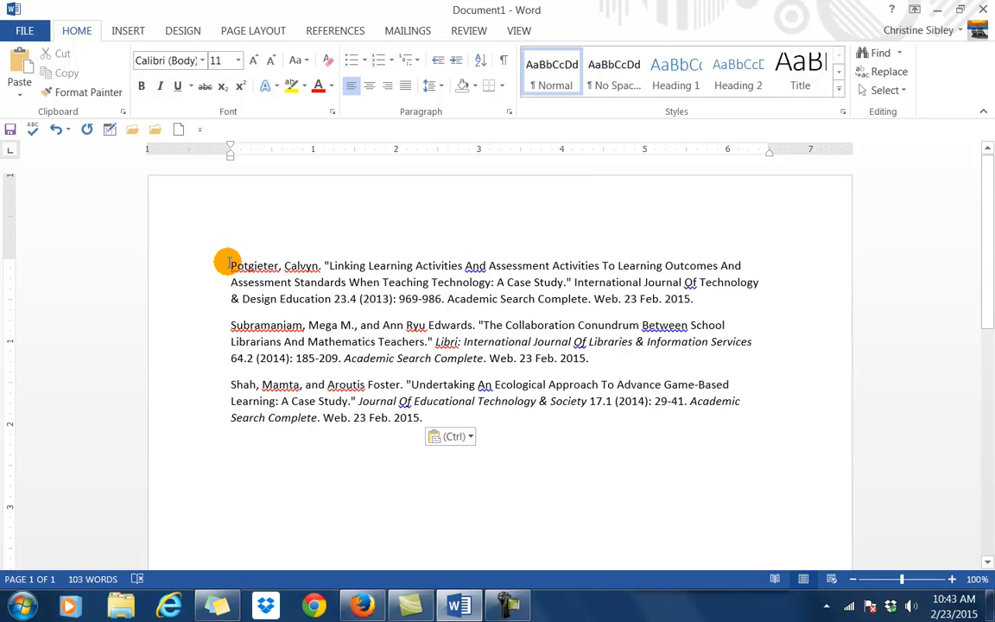
pyautogui.click(230, 265)
pyautogui.press('Return')
pyautogui.press('Return')
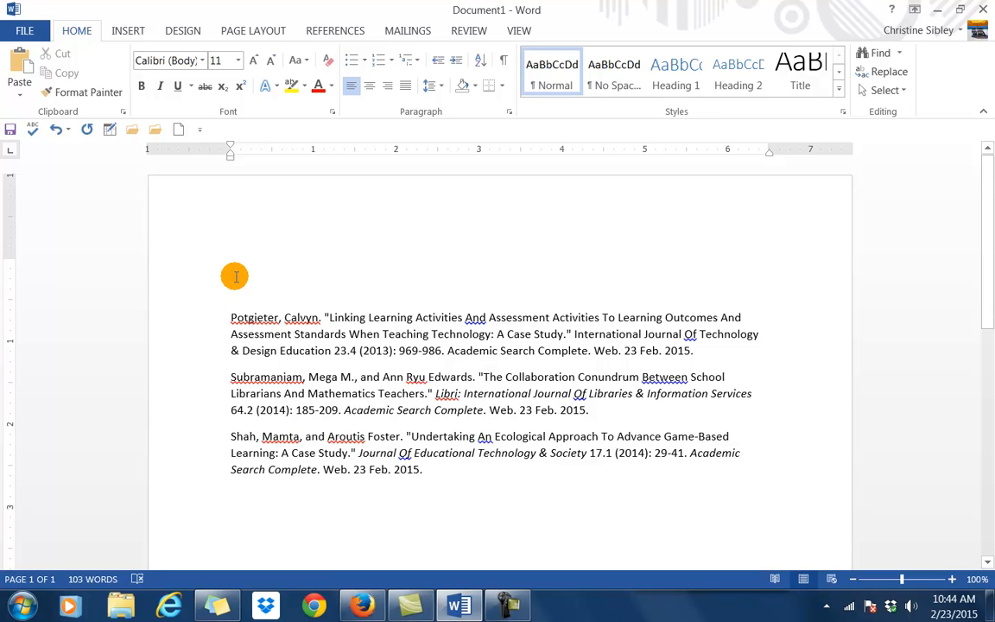
# Type a centered 'Works Cited' heading above the citations.
pyautogui.click(234, 276)
pyautogui.write('Works Cited')
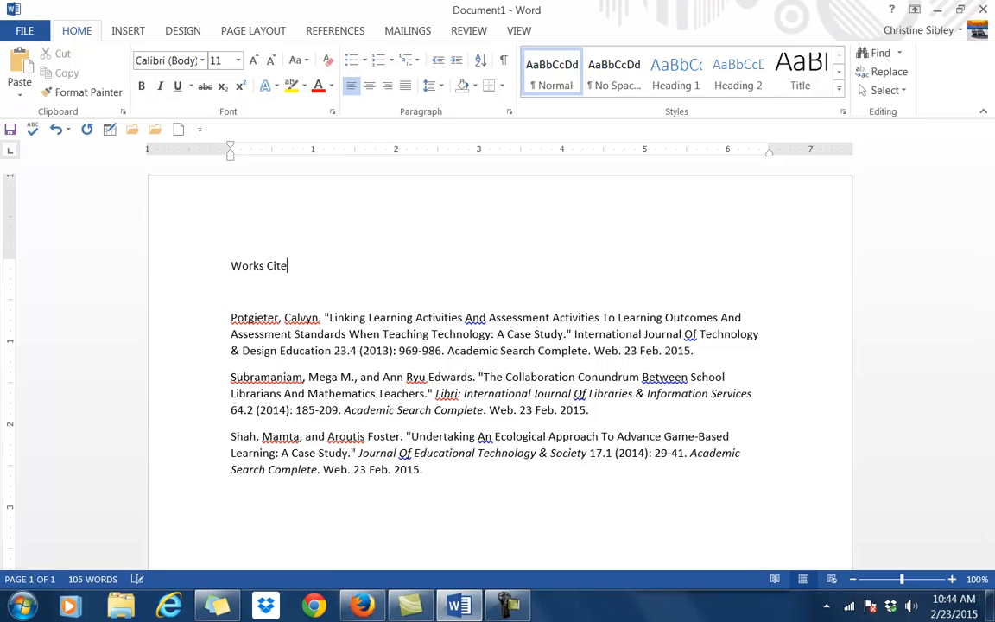
pyautogui.click(369, 86)
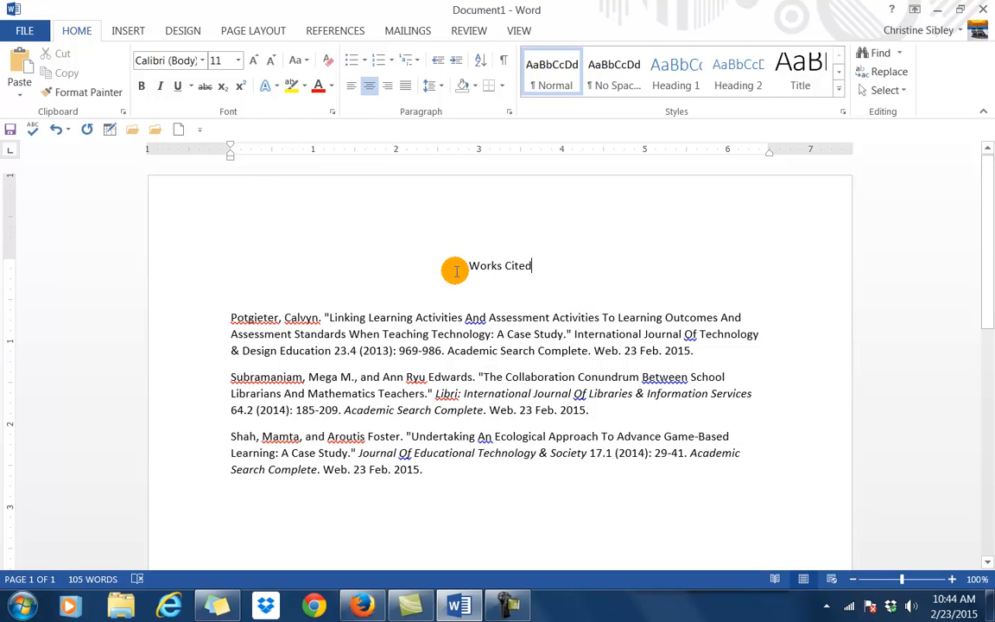
# Set the heading and all three citations to 12 pt Times New Roman.
pyautogui.moveTo(459, 264); pyautogui.dragTo(738, 472)
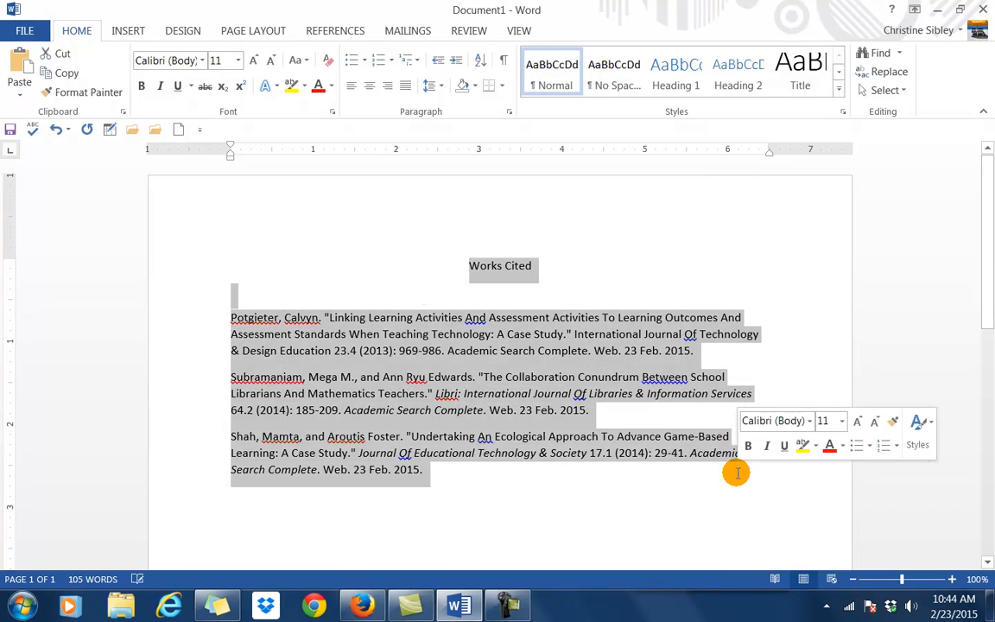
pyautogui.click(237, 60)
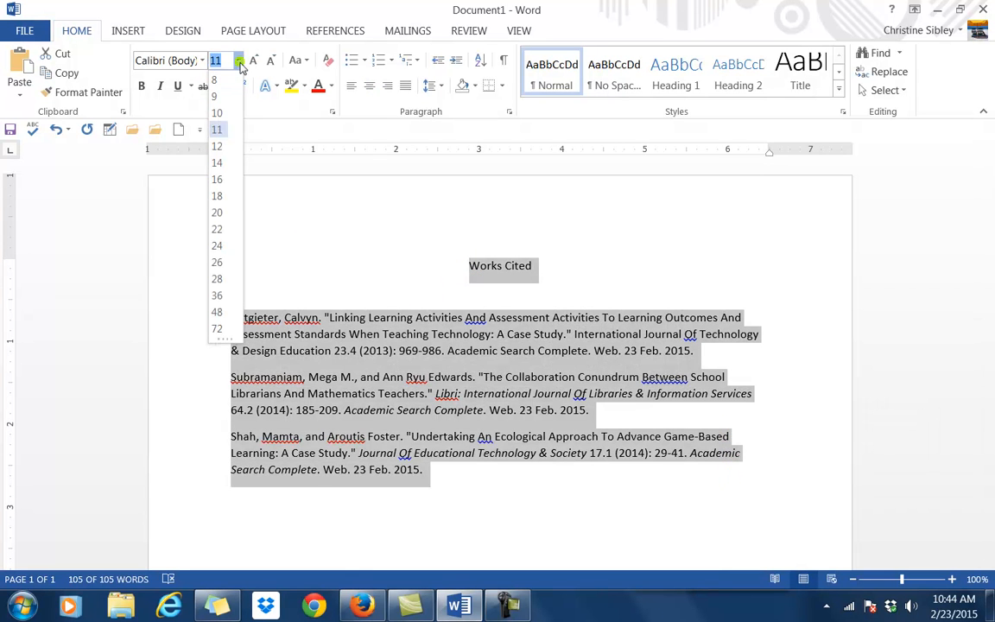
pyautogui.click(218, 137)
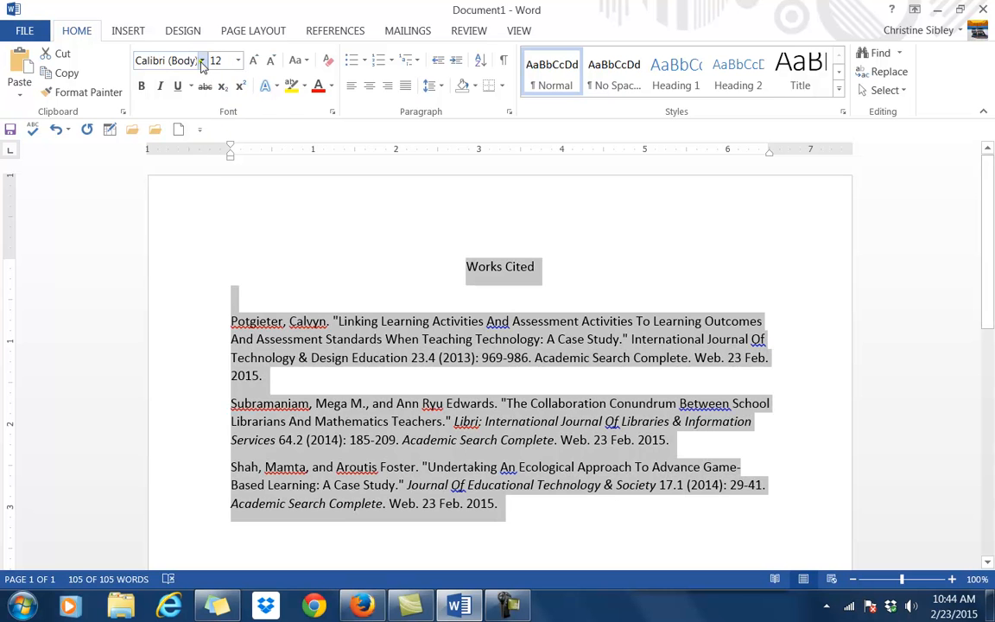
pyautogui.click(202, 61)
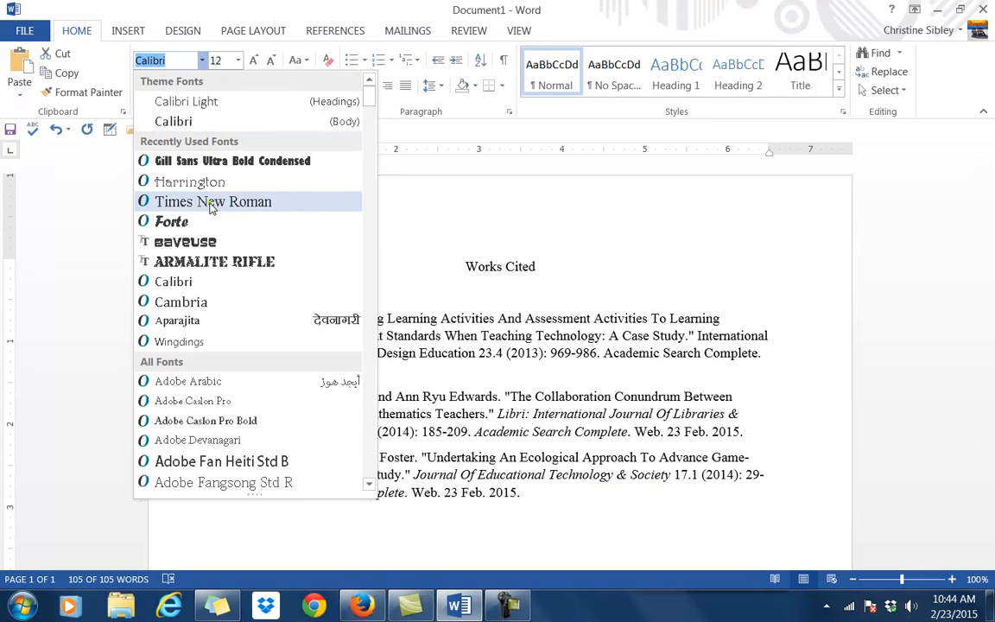
pyautogui.click(209, 202)
pyautogui.click(344, 252)
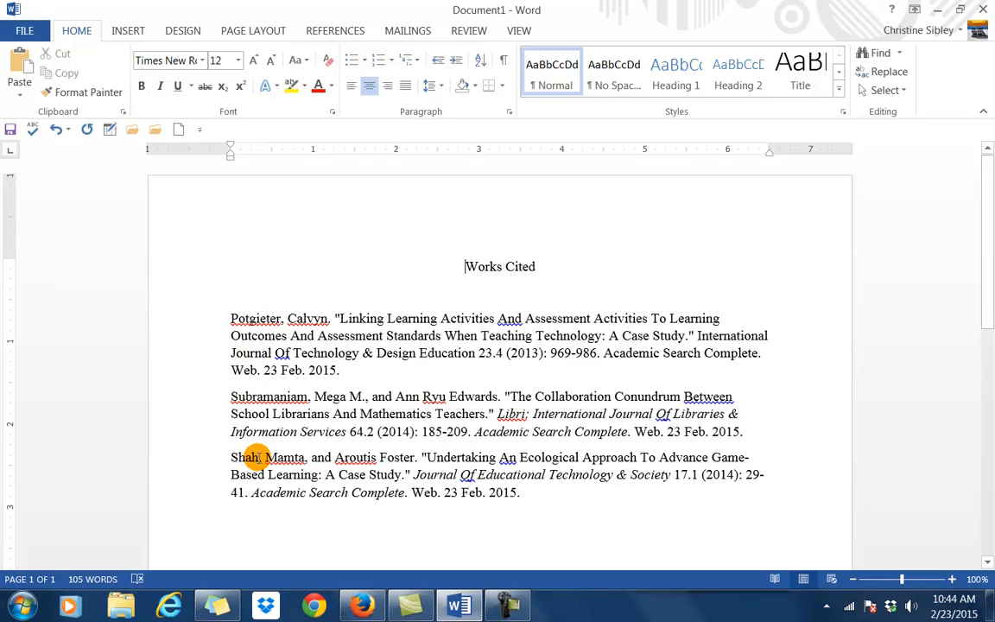
# Cut the Shah citation and paste it between Potgieter and Subramaniam, deleting the leftover empty line.
pyautogui.moveTo(226, 457); pyautogui.dragTo(559, 497)
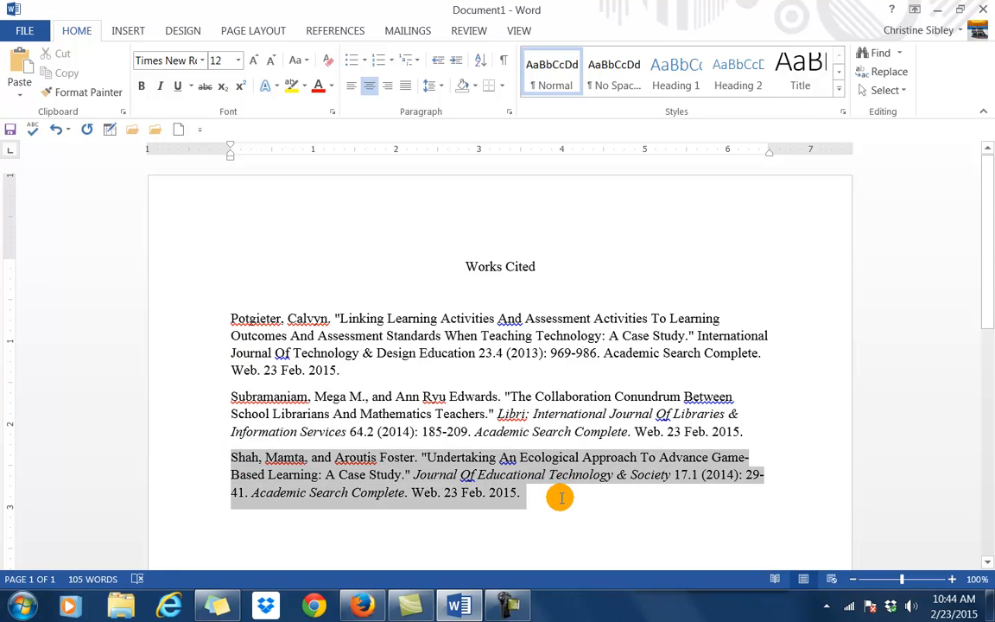
pyautogui.rightClick(496, 491)
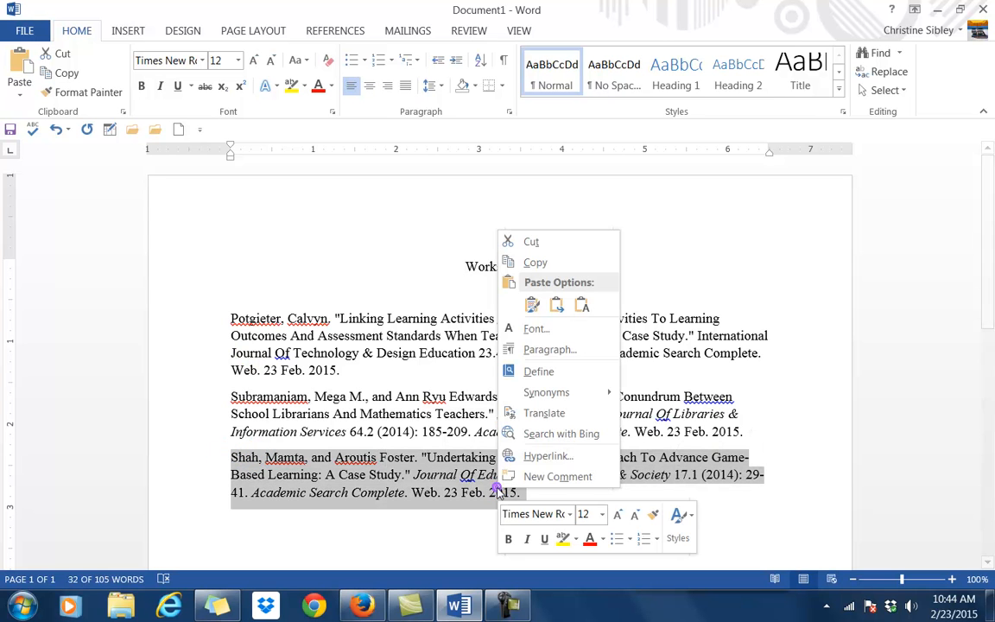
pyautogui.click(528, 242)
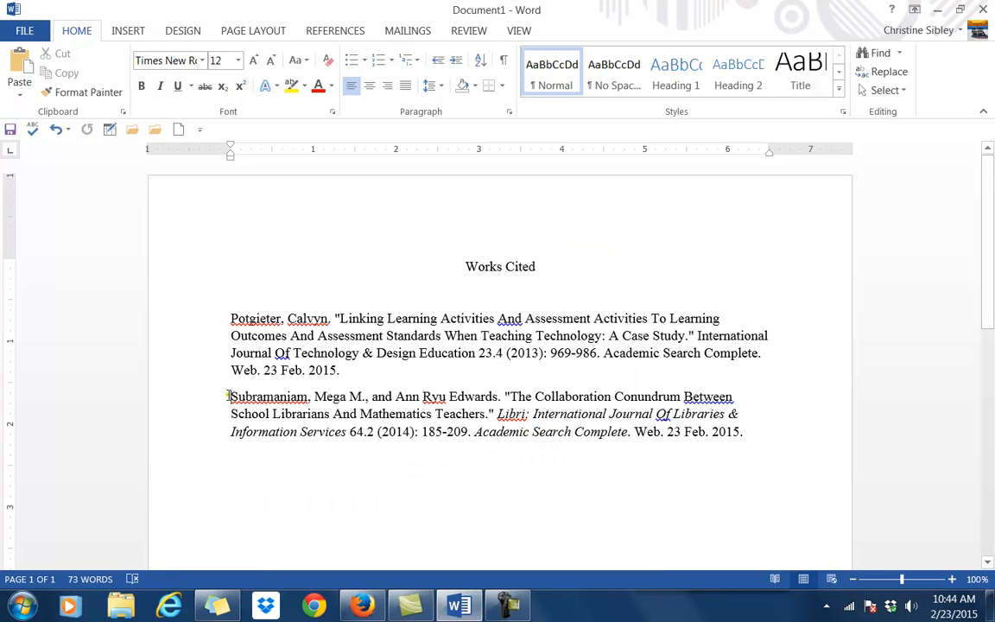
pyautogui.press('Return')
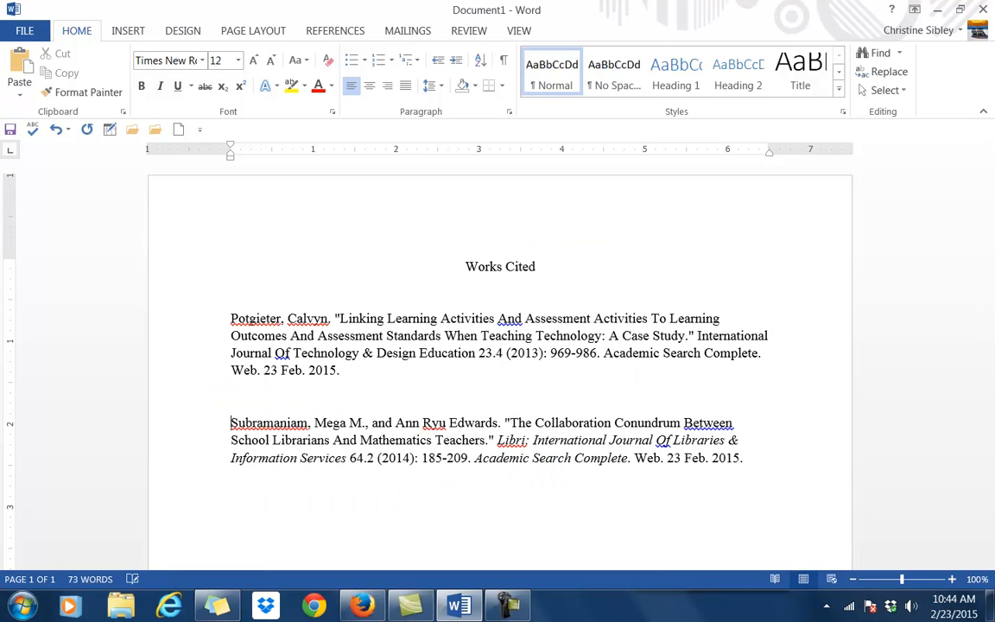
pyautogui.click(242, 391)
pyautogui.rightClick(243, 392)
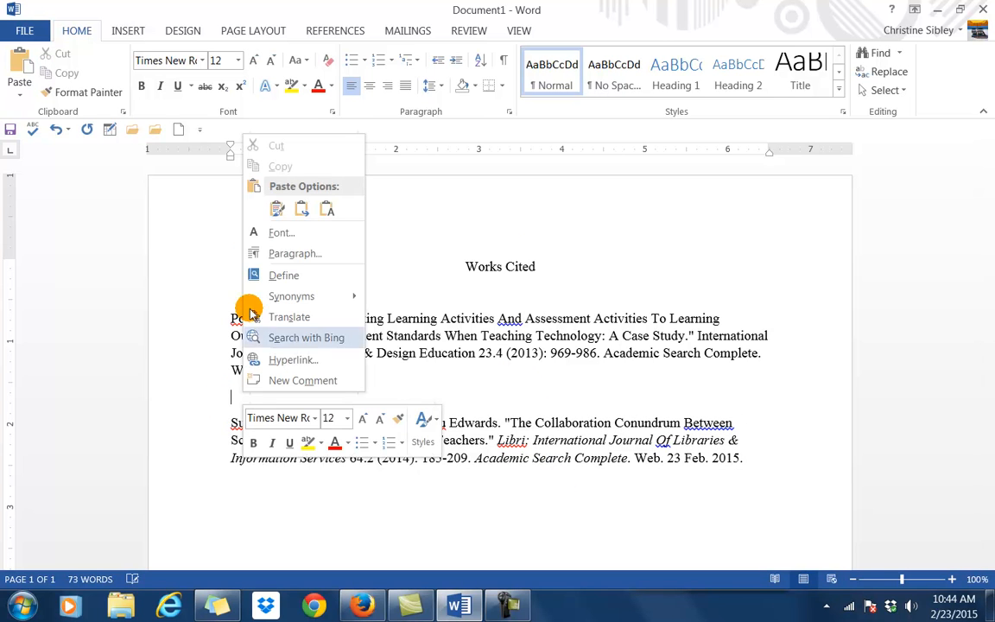
pyautogui.click(257, 207)
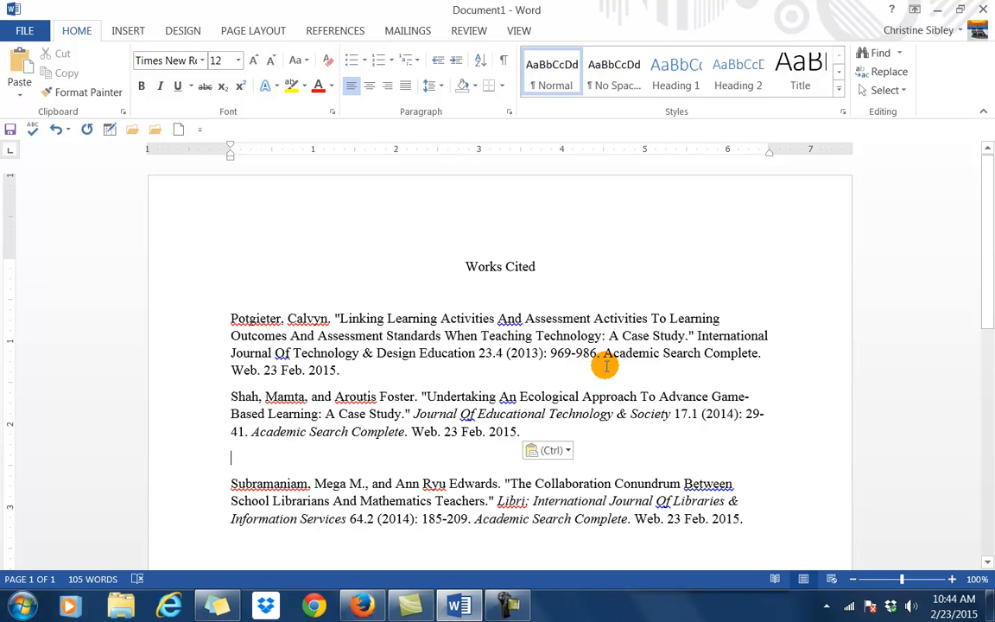
pyautogui.press('Delete')
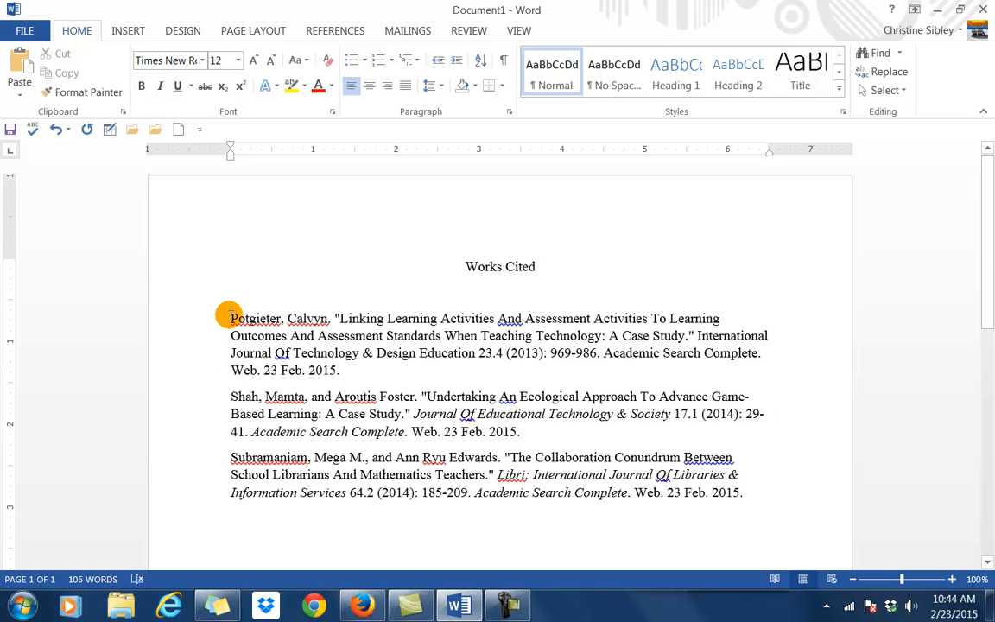
# Give the three citations Double line spacing and 0 pt spacing after in the Paragraph dialog.
pyautogui.moveTo(229, 317); pyautogui.dragTo(741, 494)
pyautogui.rightClick(382, 437)
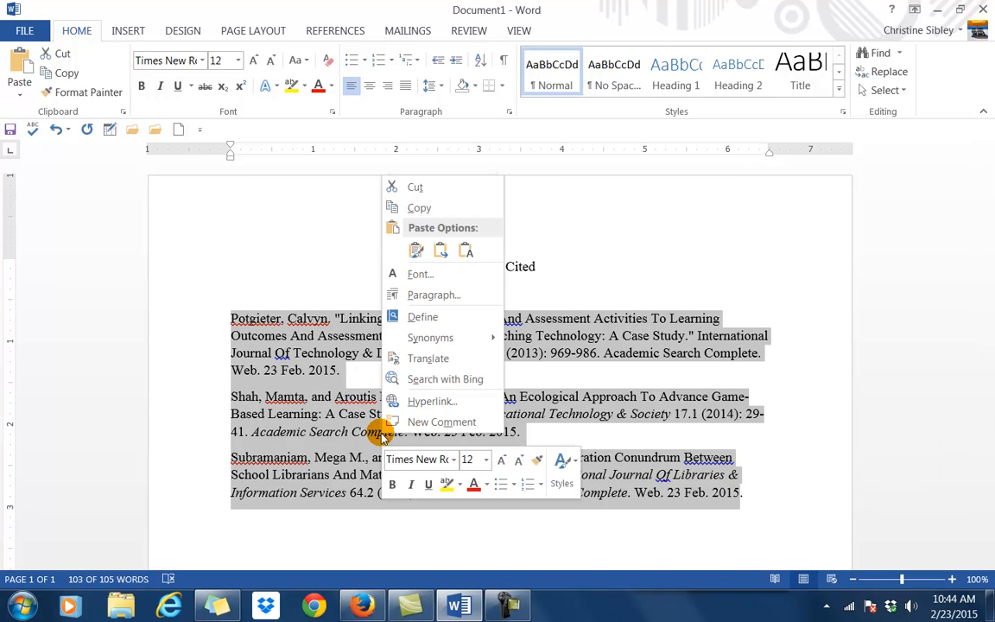
pyautogui.click(429, 230)
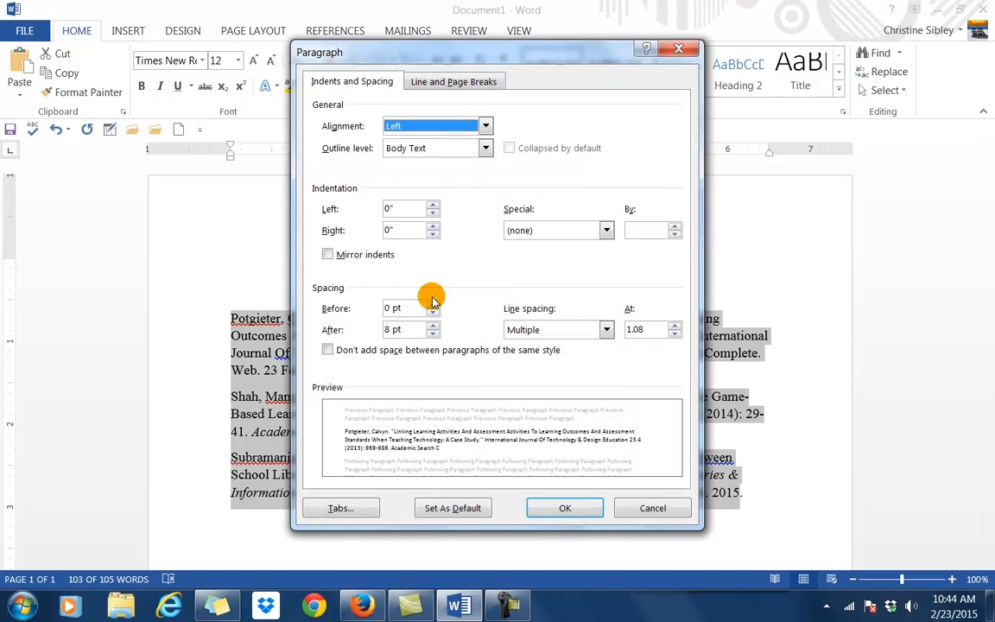
pyautogui.click(606, 329)
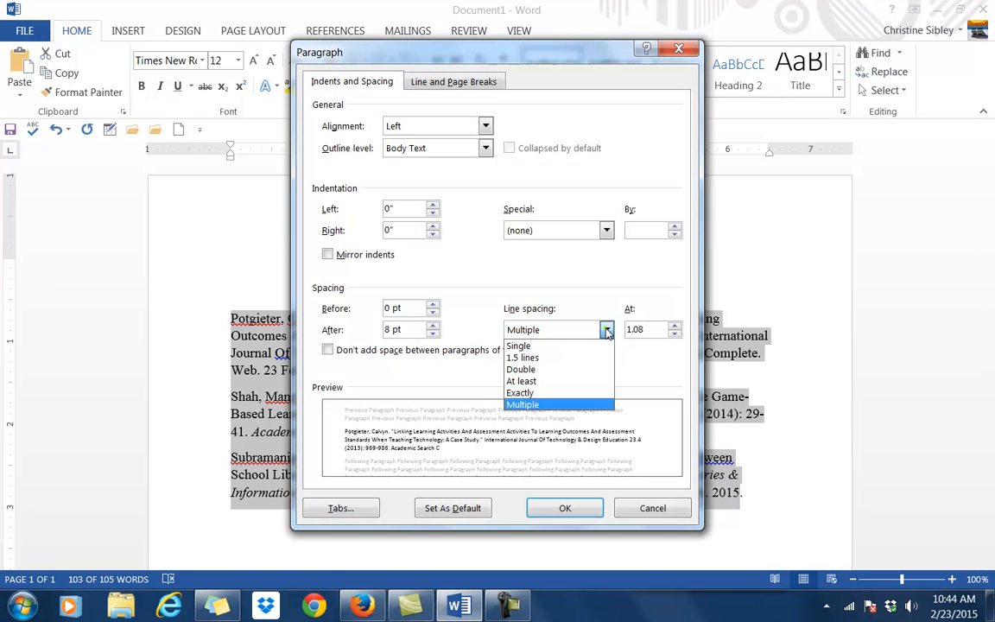
pyautogui.click(592, 370)
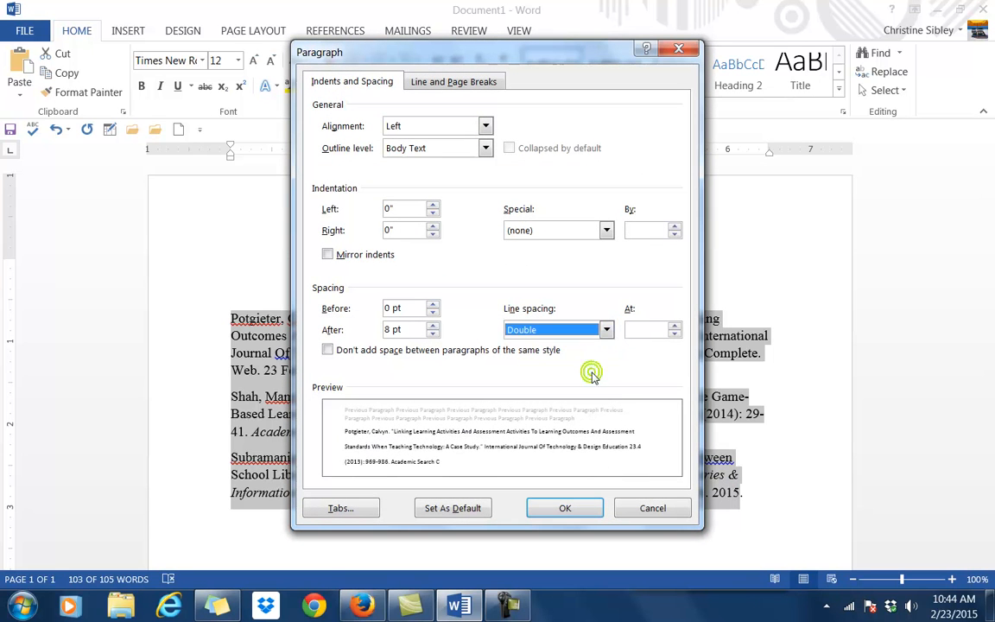
pyautogui.click(433, 334)
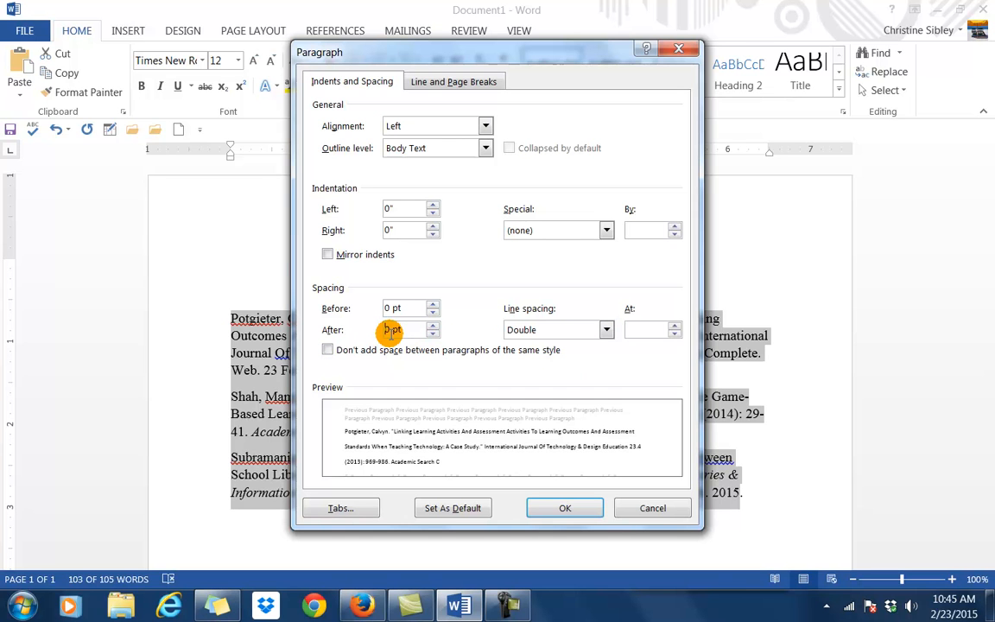
pyautogui.click(557, 506)
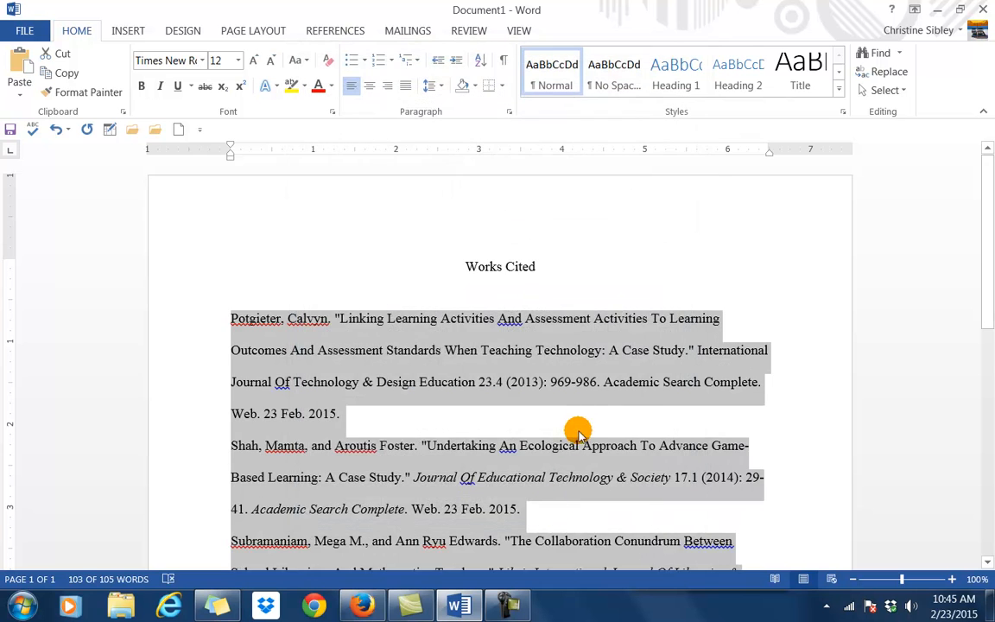
pyautogui.click(580, 421)
pyautogui.scroll(-2, 605, 445)
pyautogui.scroll(1, 602, 458)
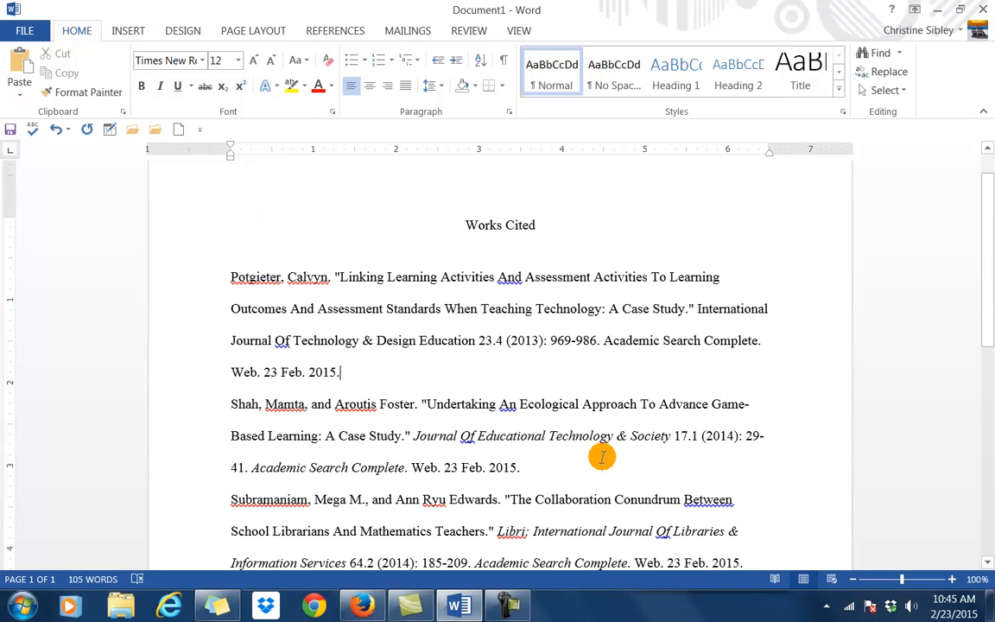
pyautogui.scroll(-1, 602, 458)
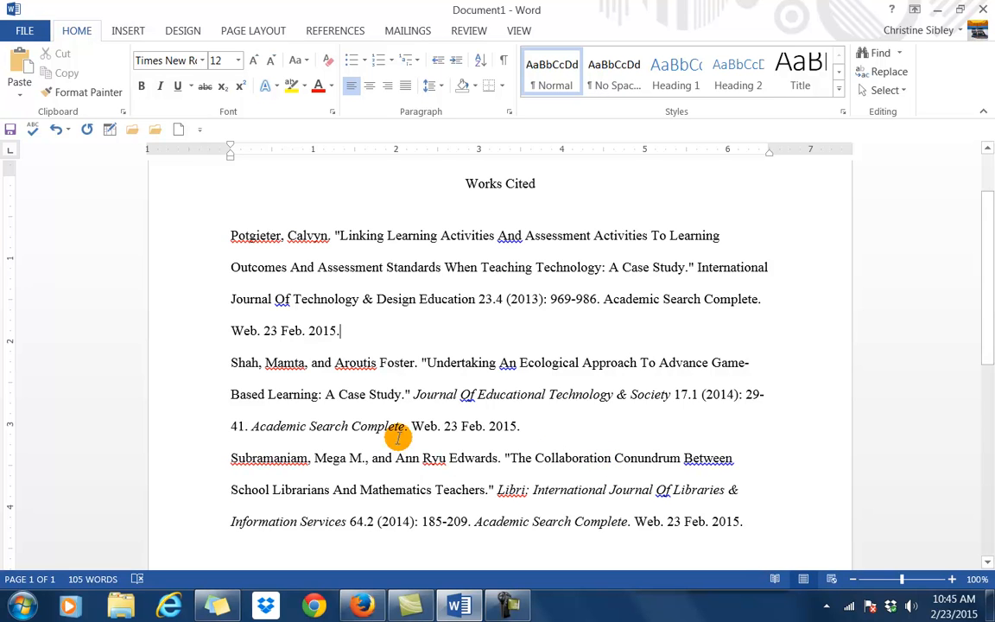
# Give the Potgieter citation a 0.5" hanging indent.
pyautogui.moveTo(230, 231); pyautogui.dragTo(348, 329)
pyautogui.rightClick(303, 278)
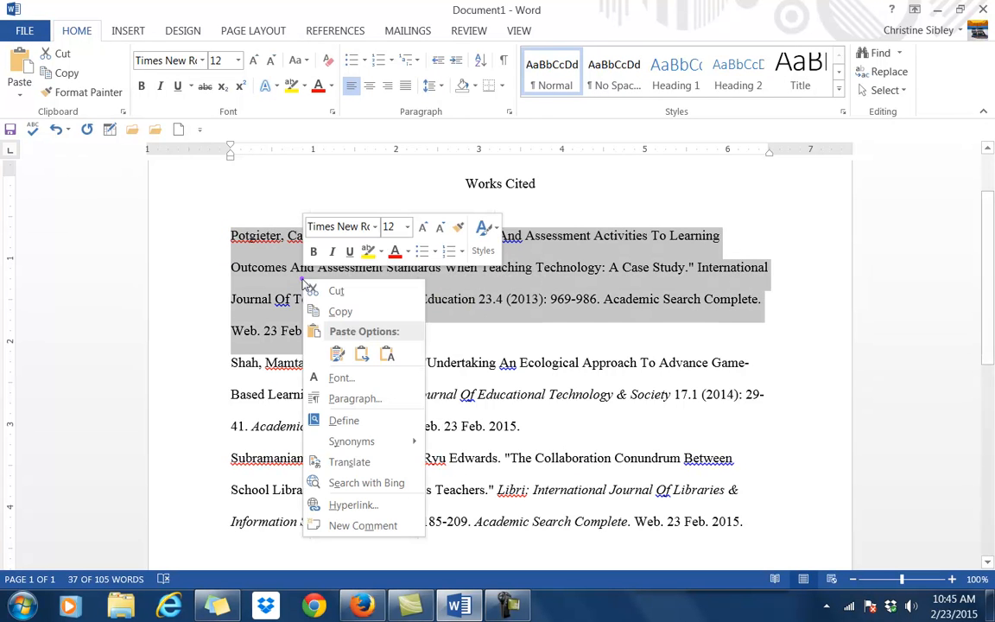
pyautogui.click(349, 398)
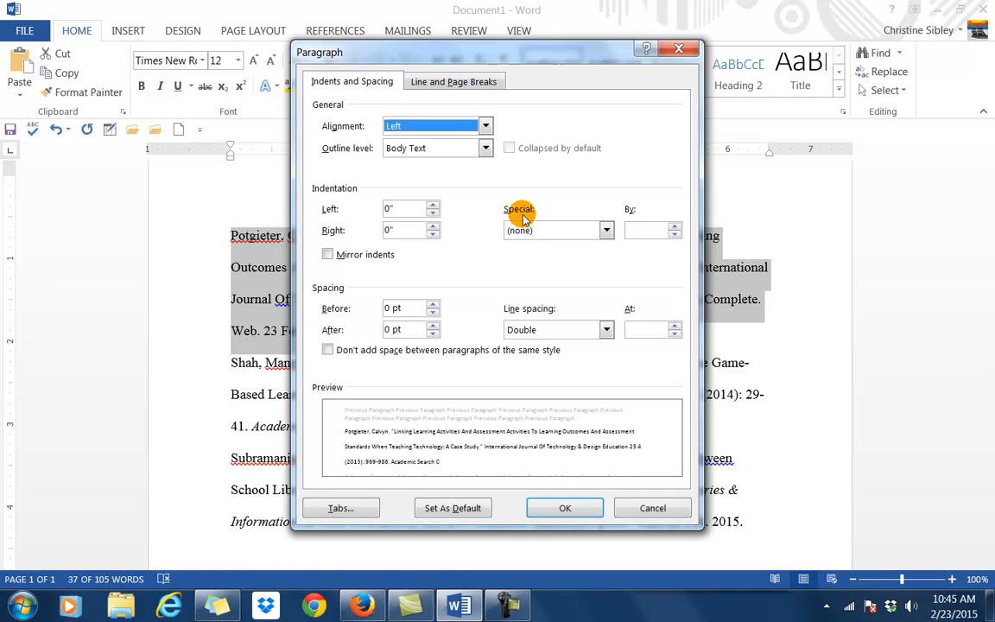
pyautogui.click(606, 230)
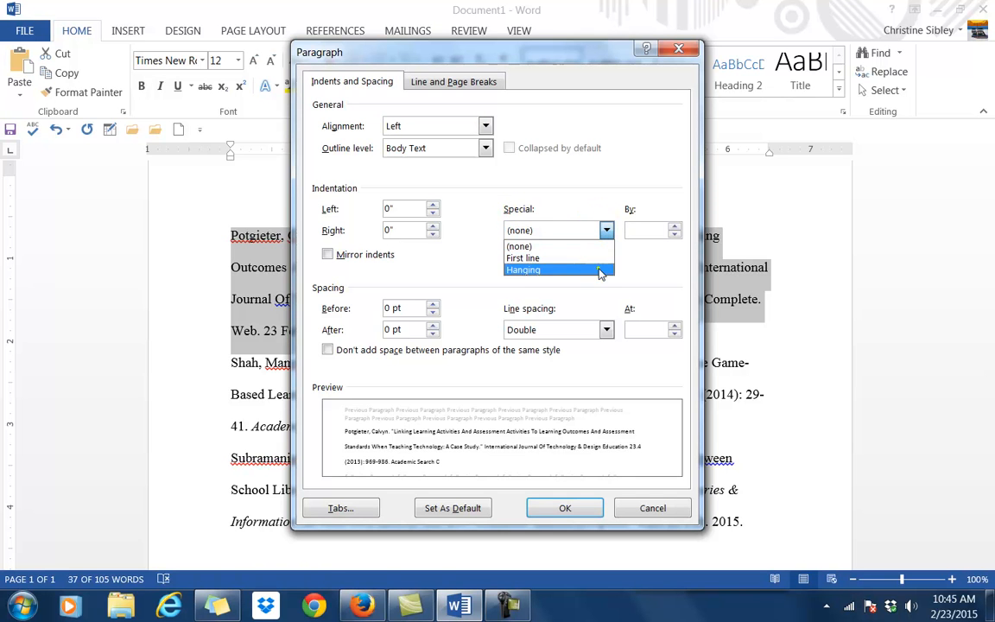
pyautogui.click(601, 270)
pyautogui.click(570, 508)
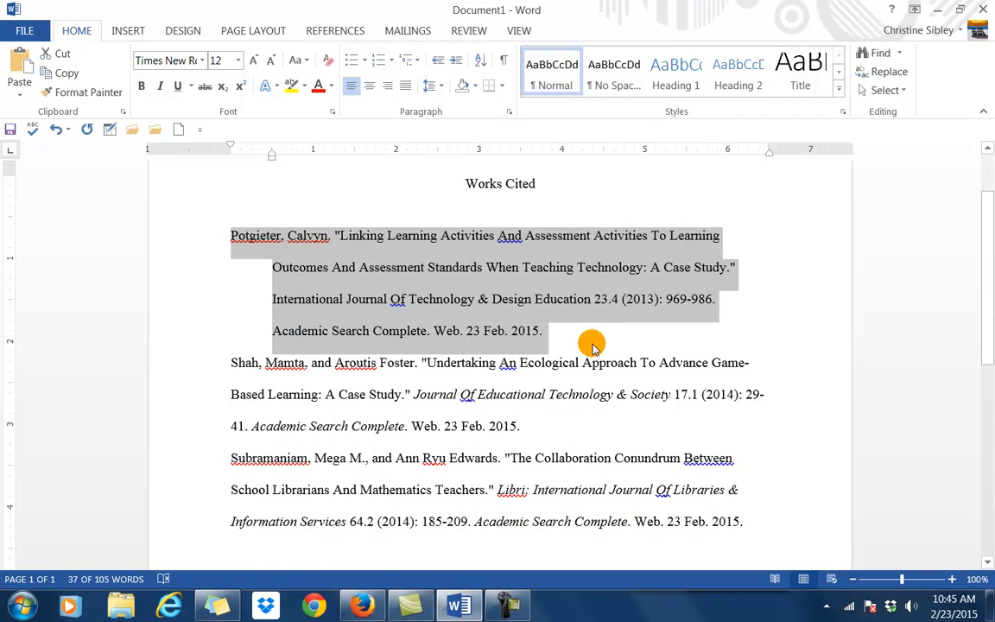
pyautogui.click(591, 343)
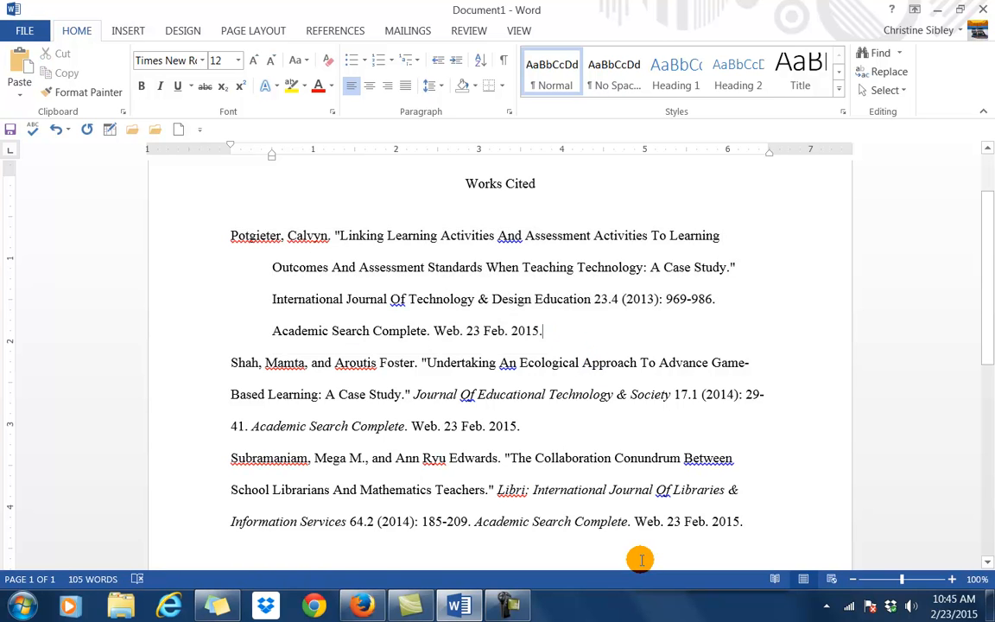
# Apply a 0.5" hanging indent to the Shah citation, keeping double spacing.
pyautogui.moveTo(230, 363); pyautogui.dragTo(525, 434)
pyautogui.rightClick(427, 379)
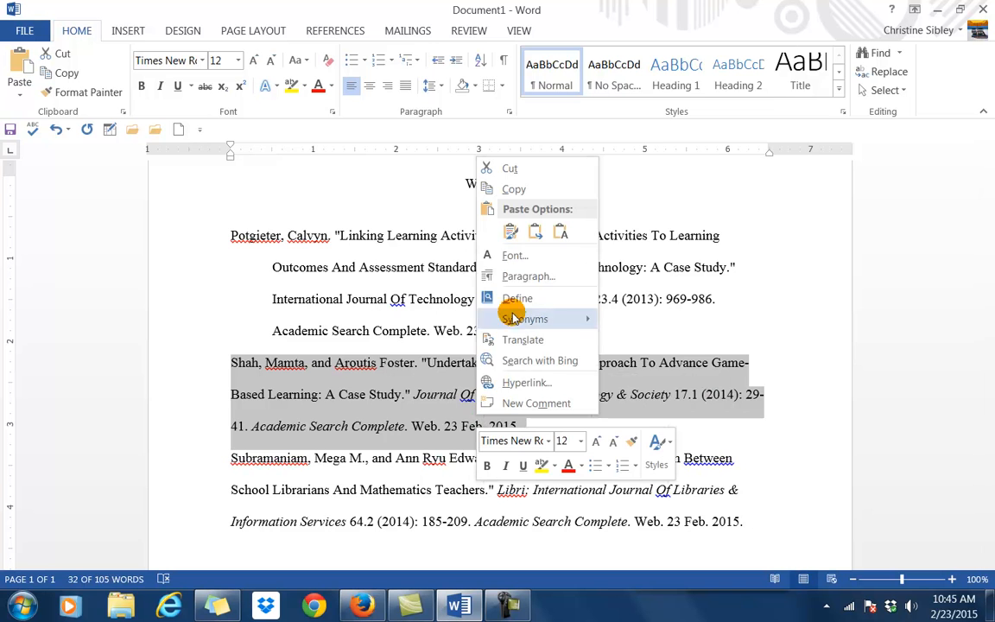
pyautogui.click(515, 269)
pyautogui.click(606, 330)
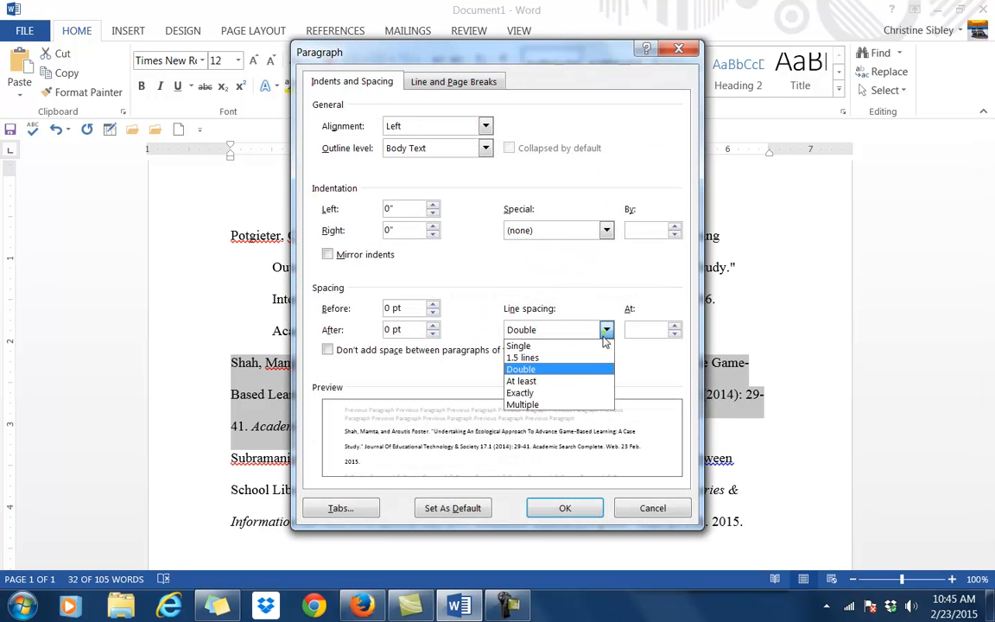
pyautogui.click(603, 329)
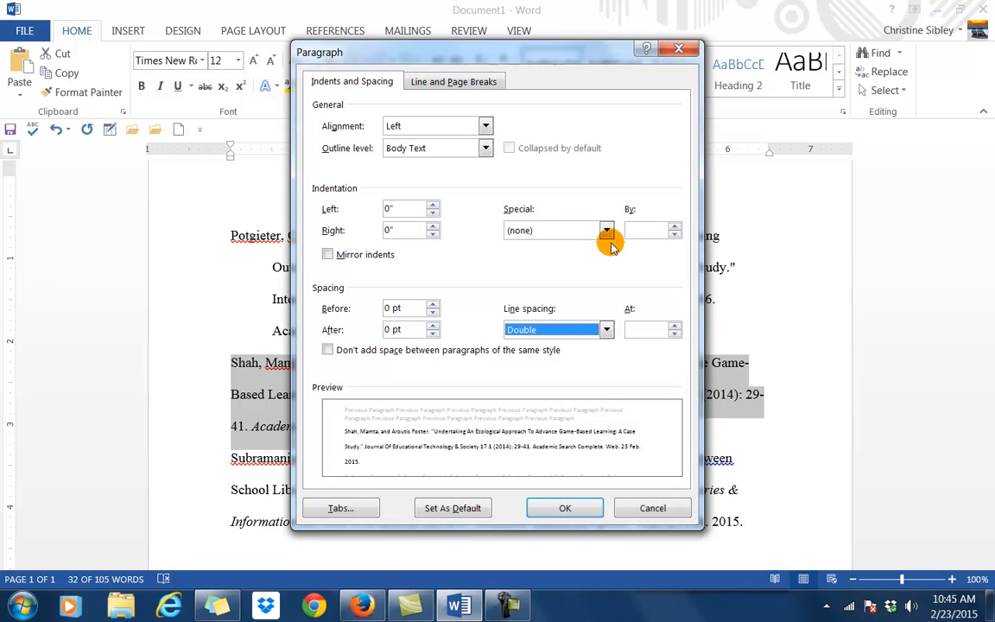
pyautogui.click(606, 231)
pyautogui.click(596, 269)
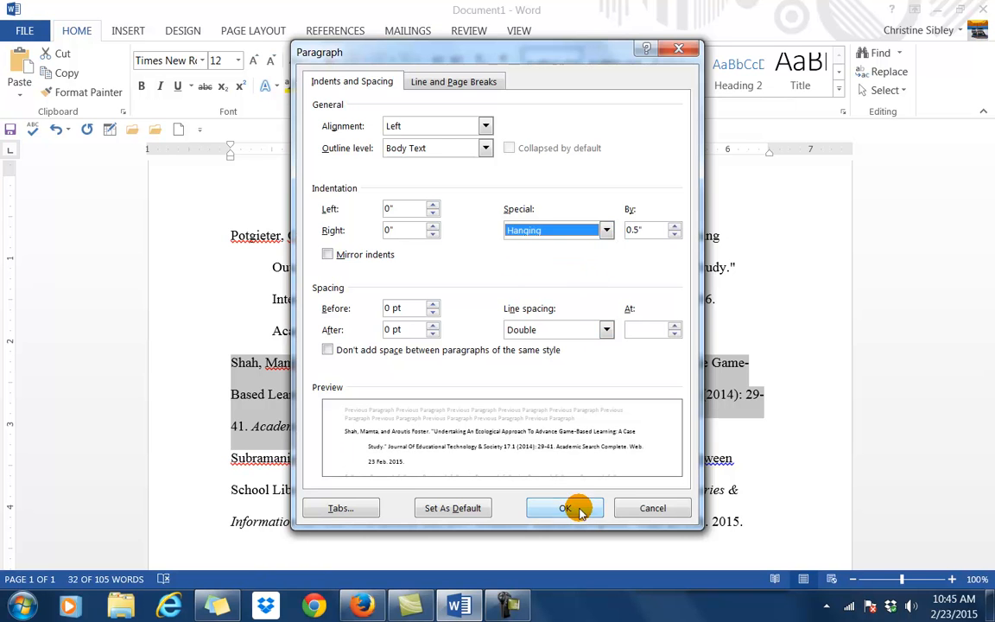
pyautogui.click(570, 507)
pyautogui.click(614, 431)
pyautogui.scroll(-2, 610, 439)
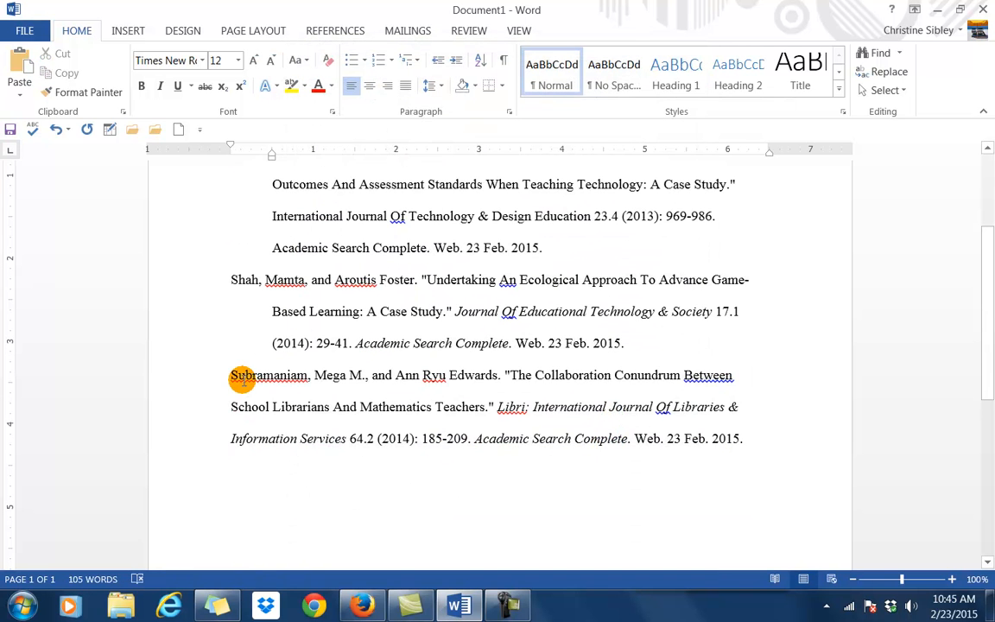
# Apply a 0.5" hanging indent to the Subramaniam citation.
pyautogui.moveTo(285, 383); pyautogui.dragTo(739, 434)
pyautogui.rightClick(660, 428)
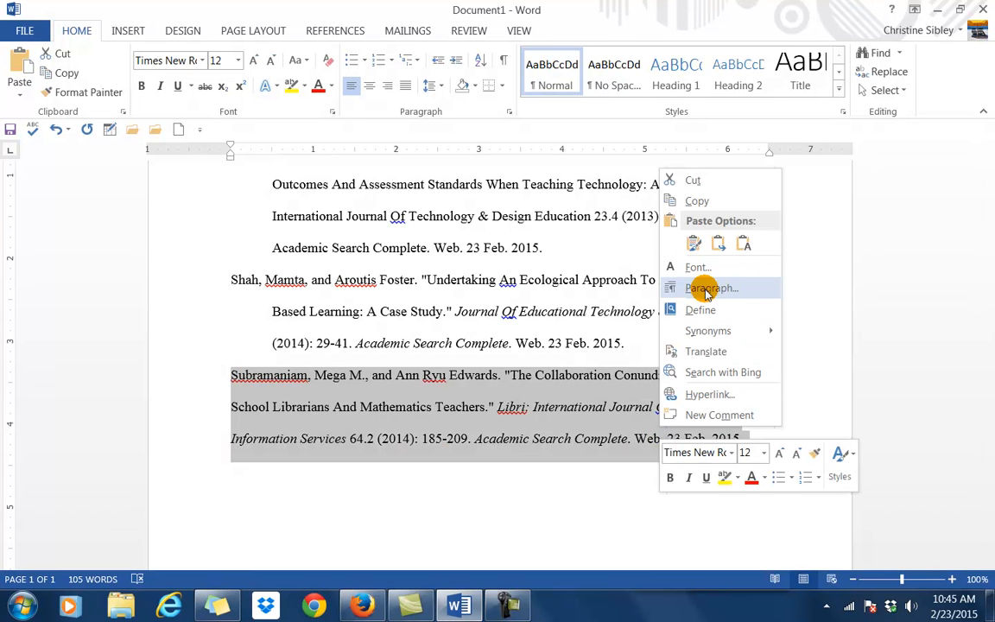
pyautogui.click(705, 290)
pyautogui.click(606, 230)
pyautogui.click(592, 270)
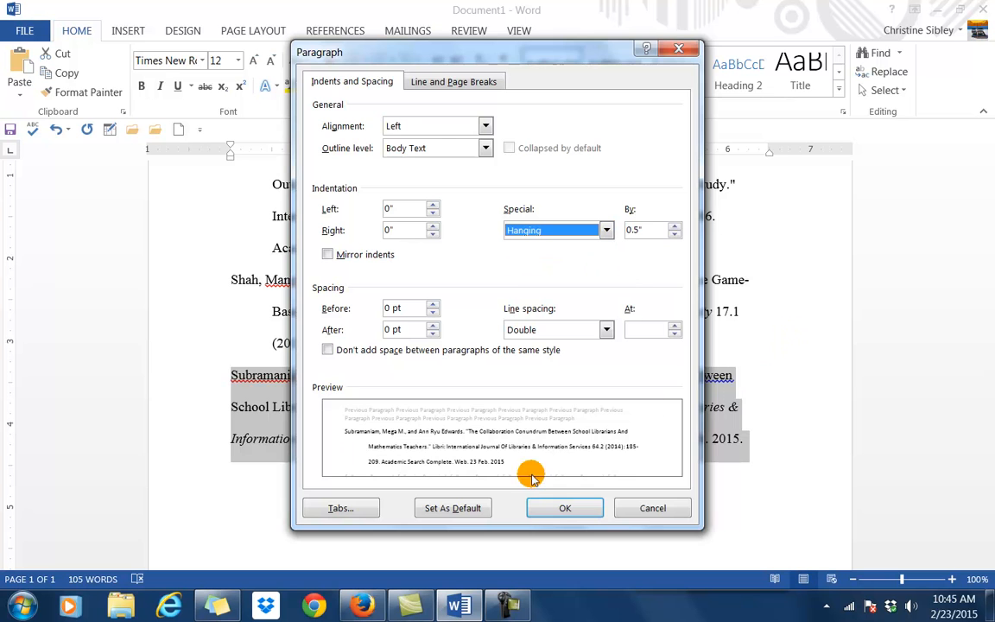
pyautogui.click(561, 508)
pyautogui.click(803, 376)
pyautogui.scroll(3, 766, 462)
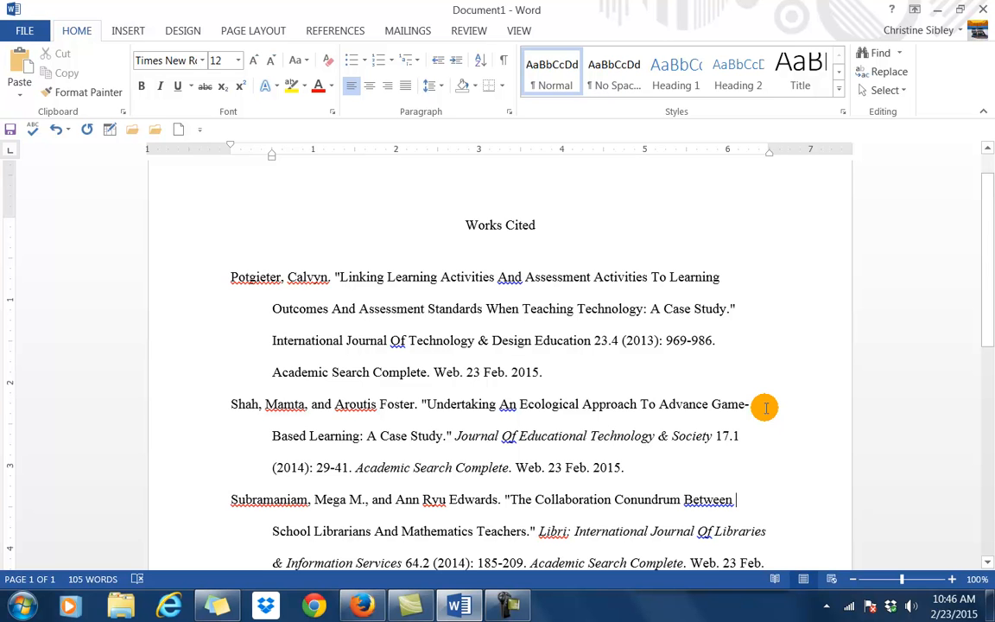
# Review the formatted Works Cited page, then bring up Word's References tools.
pyautogui.scroll(-2, 765, 407)
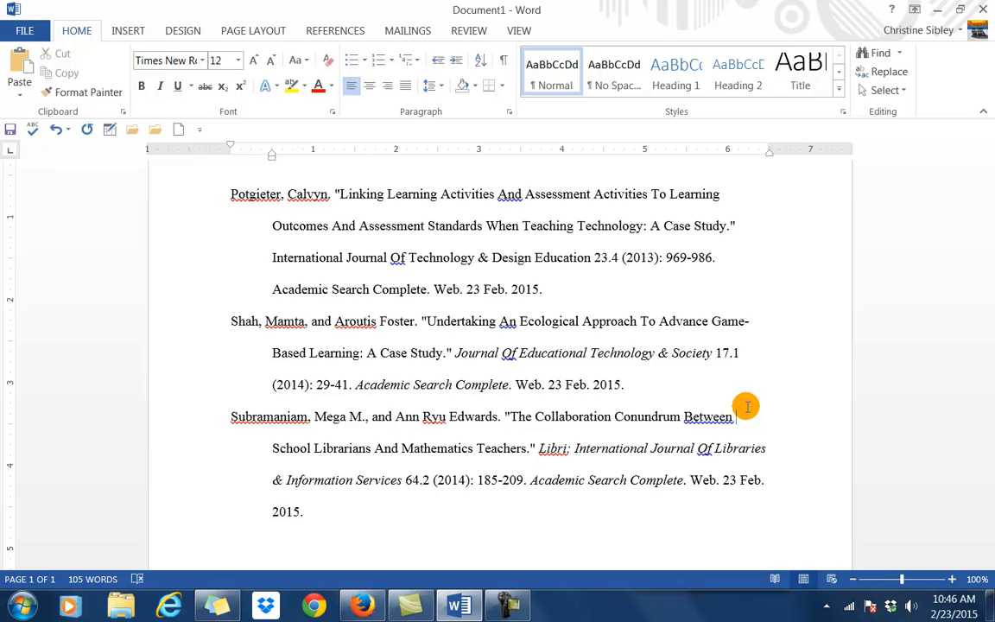
pyautogui.scroll(3, 748, 407)
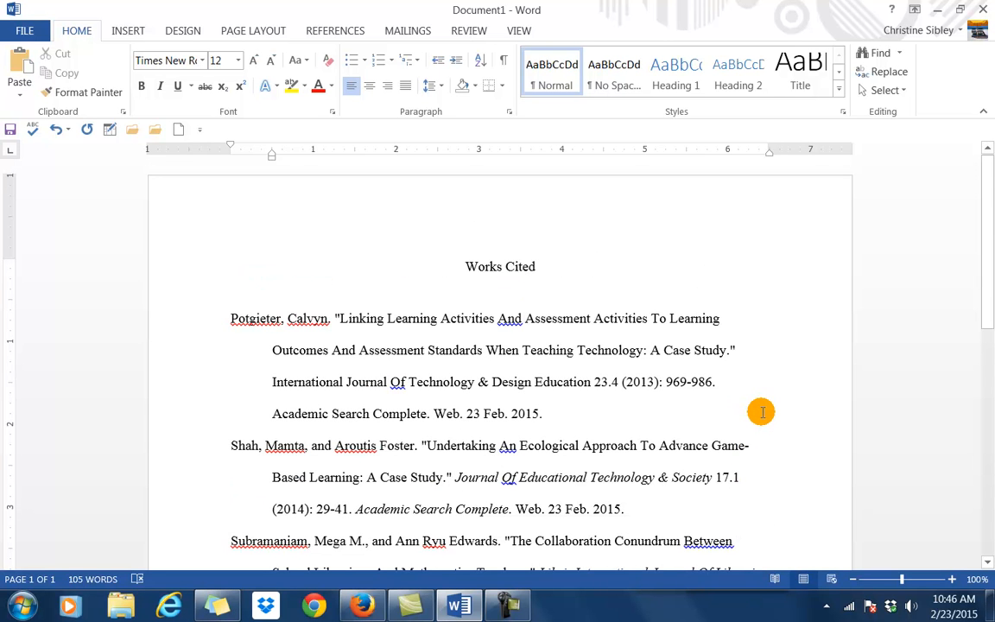
pyautogui.click(344, 36)
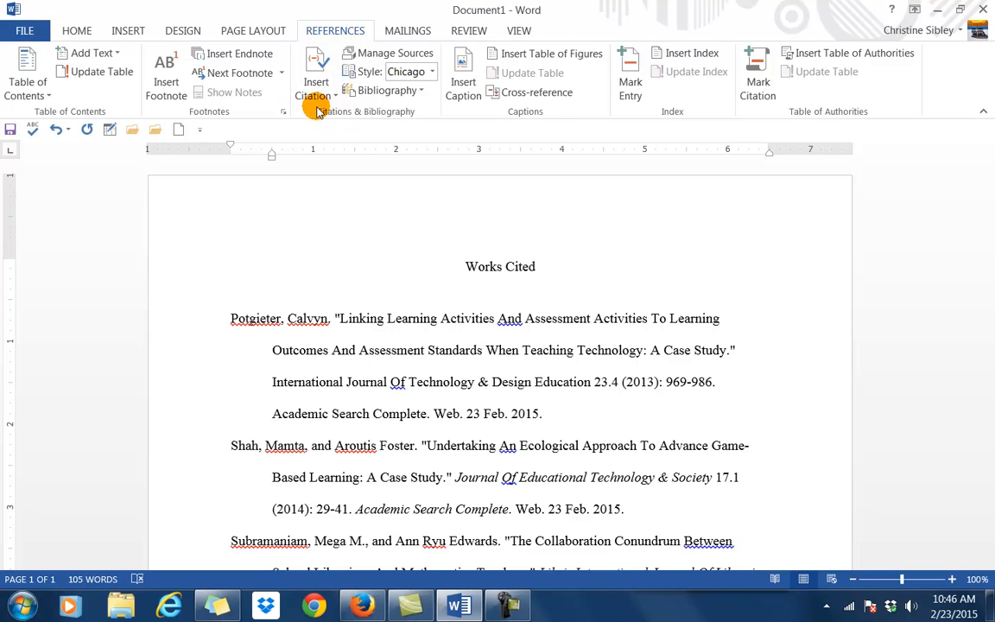
# Close the Source Manager and choose the Works Cited bibliography layout.
pyautogui.click(360, 55)
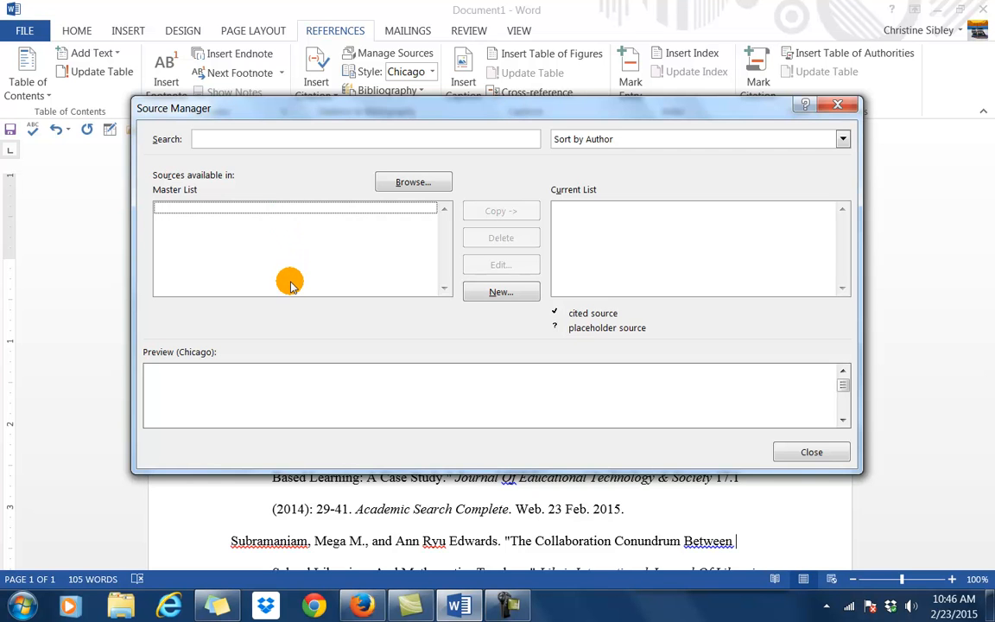
pyautogui.click(810, 452)
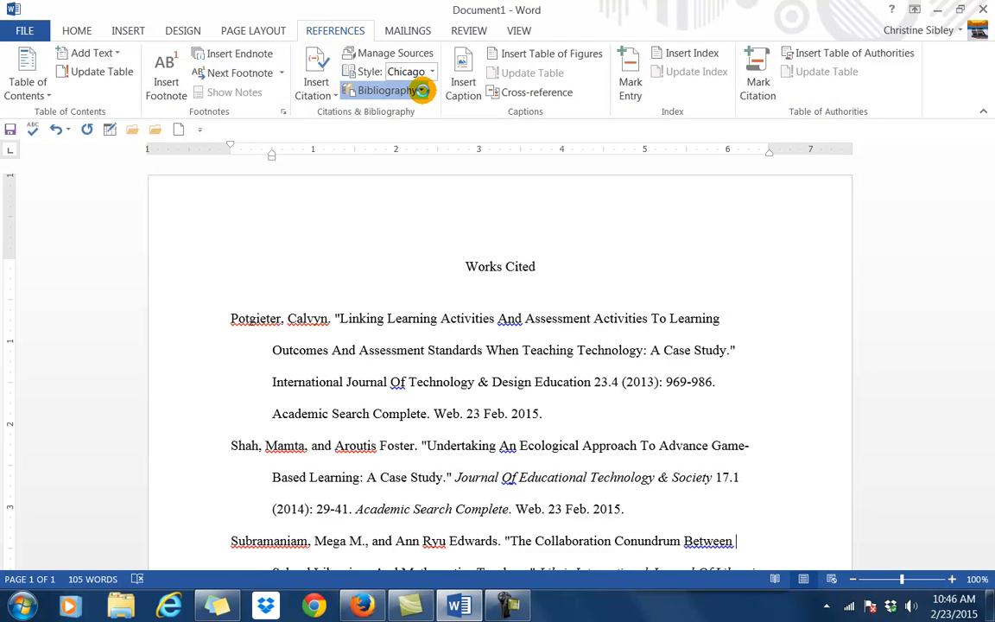
pyautogui.click(422, 92)
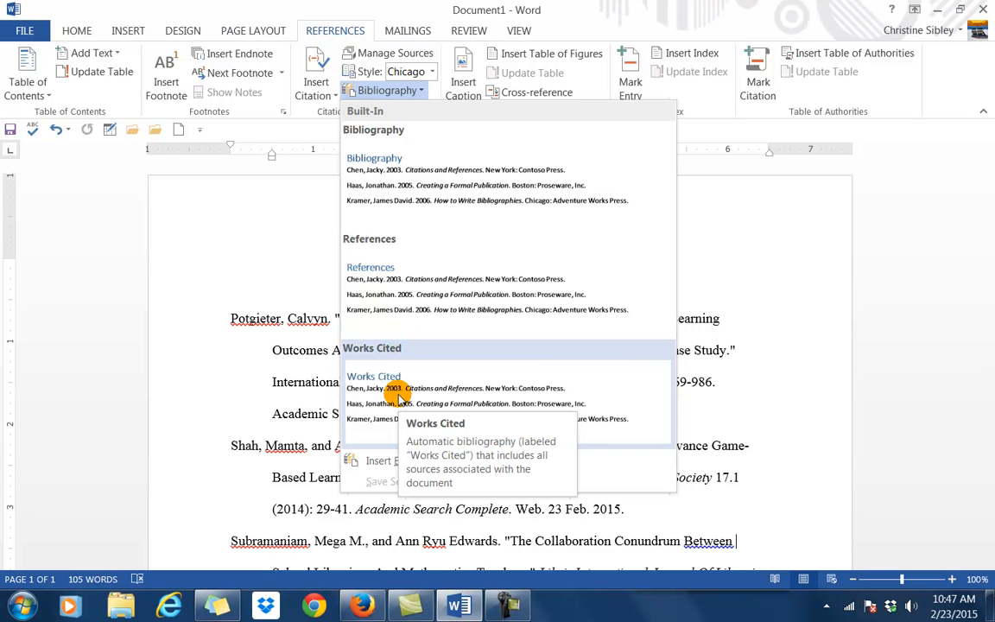
pyautogui.click(375, 367)
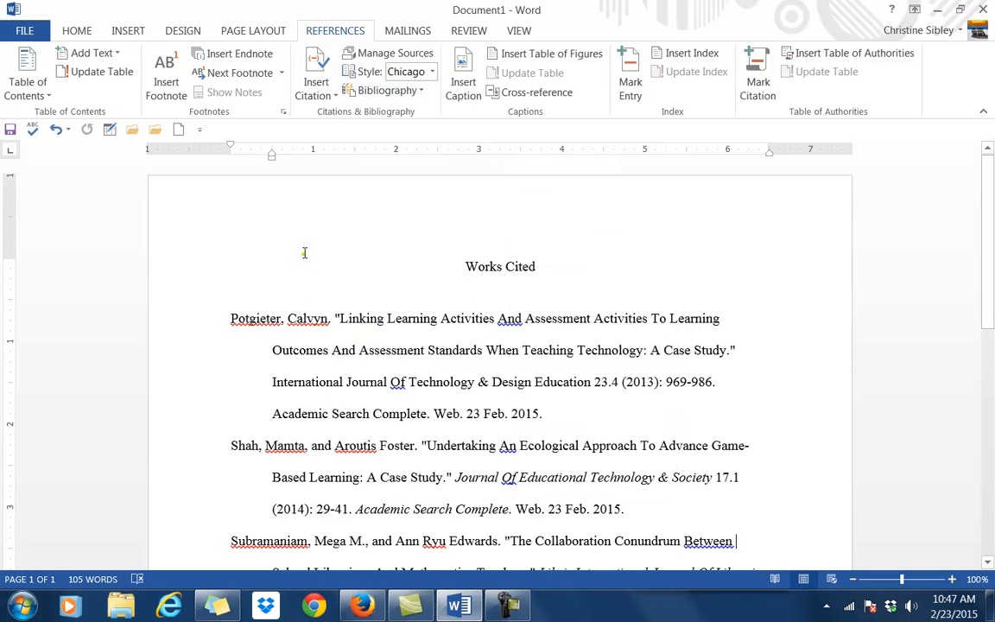
# Set the citation style to MLA Seventh Edition, dismissing Insert Citation without adding one.
pyautogui.click(432, 73)
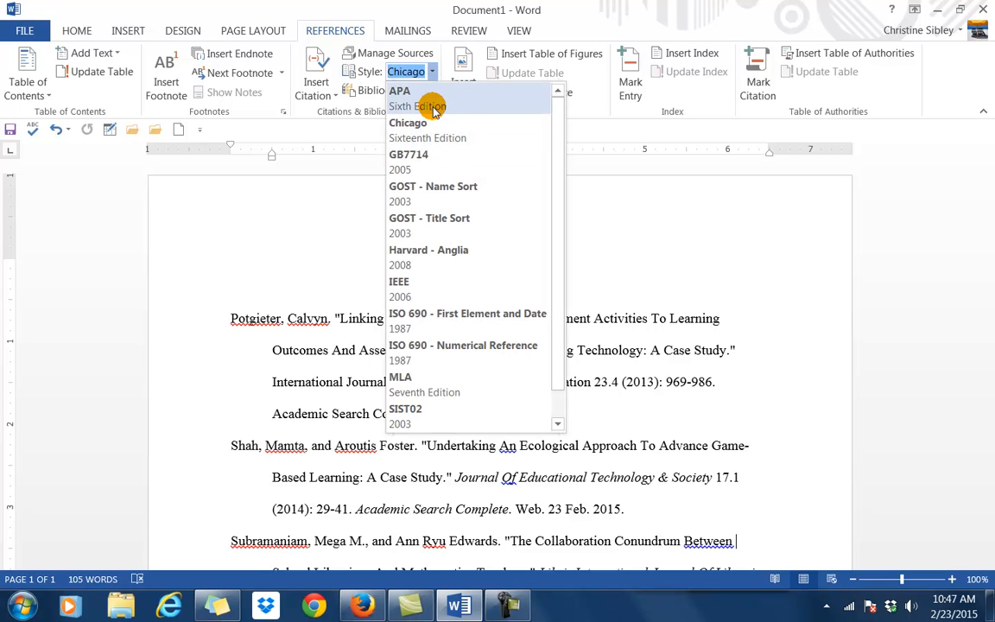
pyautogui.click(441, 390)
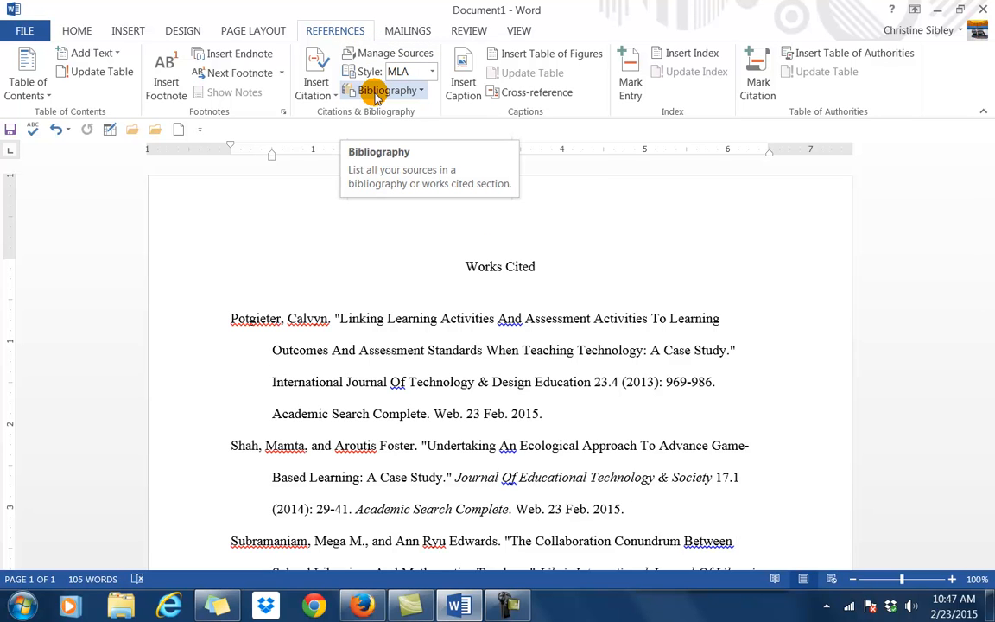
pyautogui.click(317, 97)
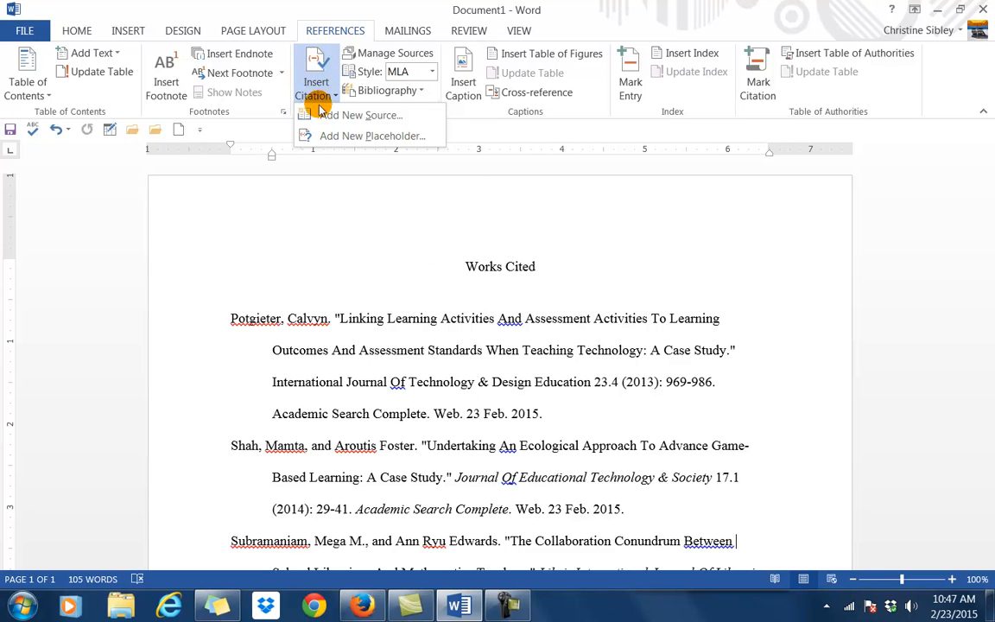
pyautogui.click(312, 216)
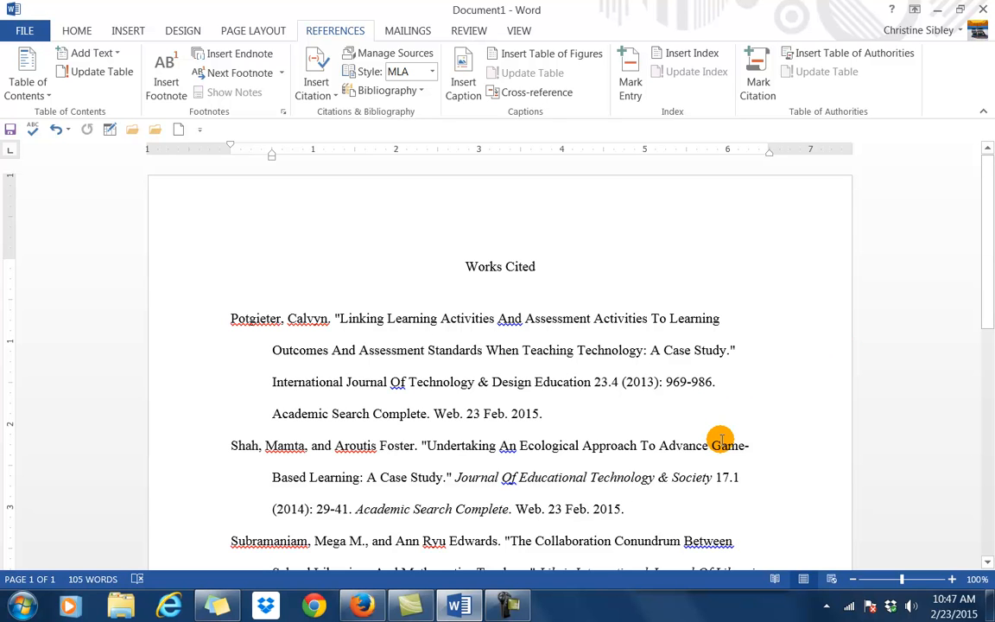
# Save the Works Cited document to the Desktop as the Word file Sibley_Citation.
pyautogui.click(18, 29)
pyautogui.click(36, 184)
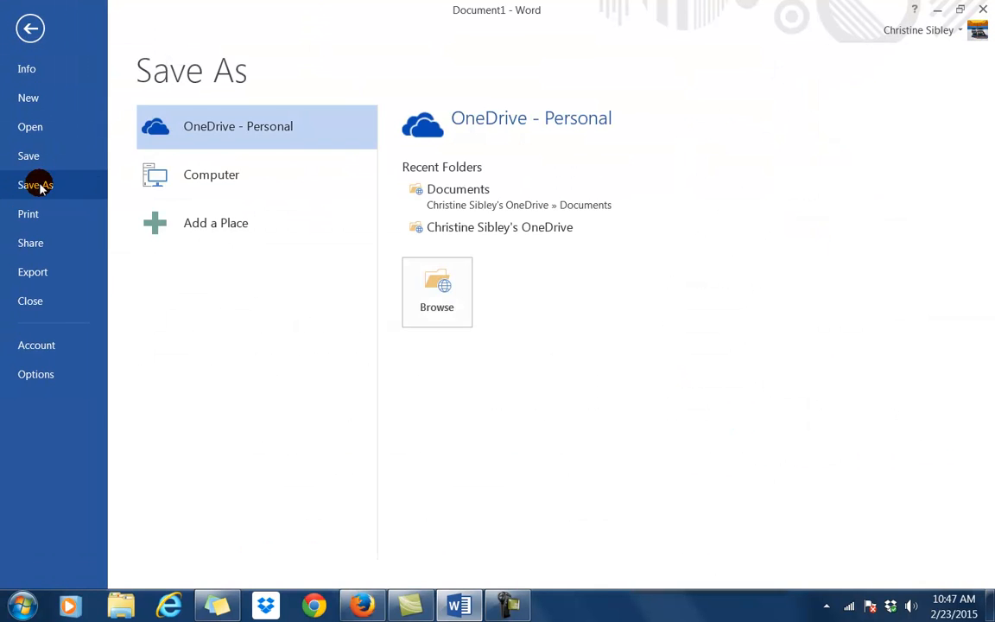
pyautogui.click(259, 181)
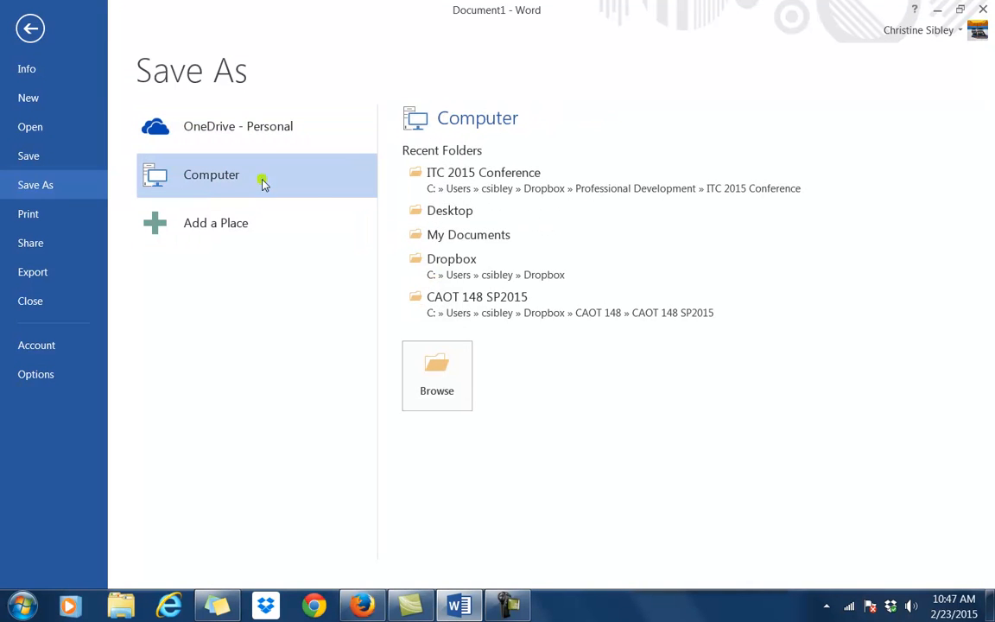
pyautogui.click(442, 212)
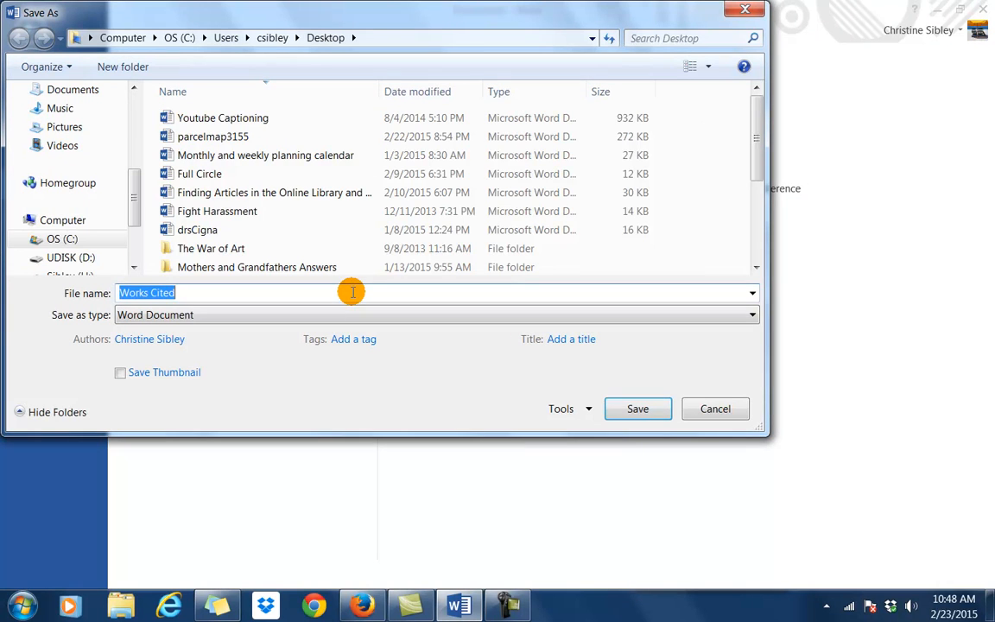
pyautogui.write('Sibley')
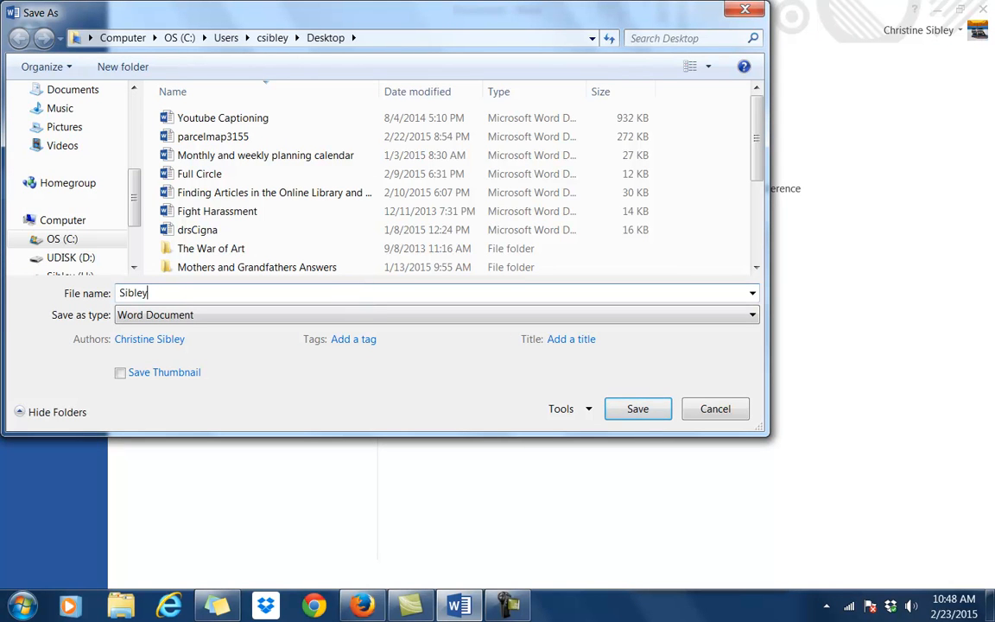
pyautogui.write('_Citation')
pyautogui.click(636, 408)
pyautogui.scroll(-3, 791, 357)
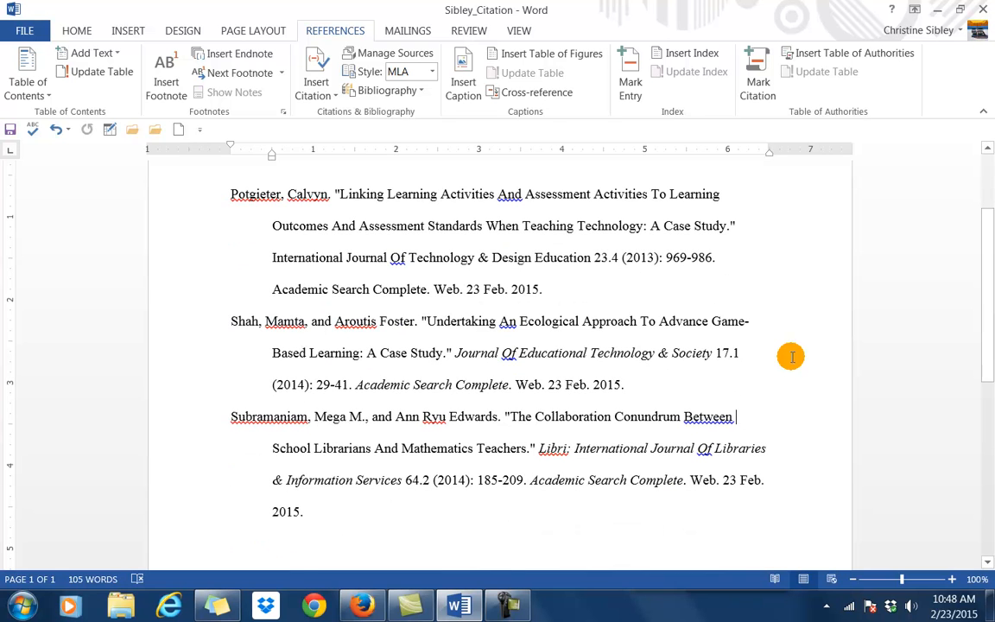
# Return to the Works Cited heading and bring up the Home ribbon's formatting commands.
pyautogui.scroll(2, 791, 356)
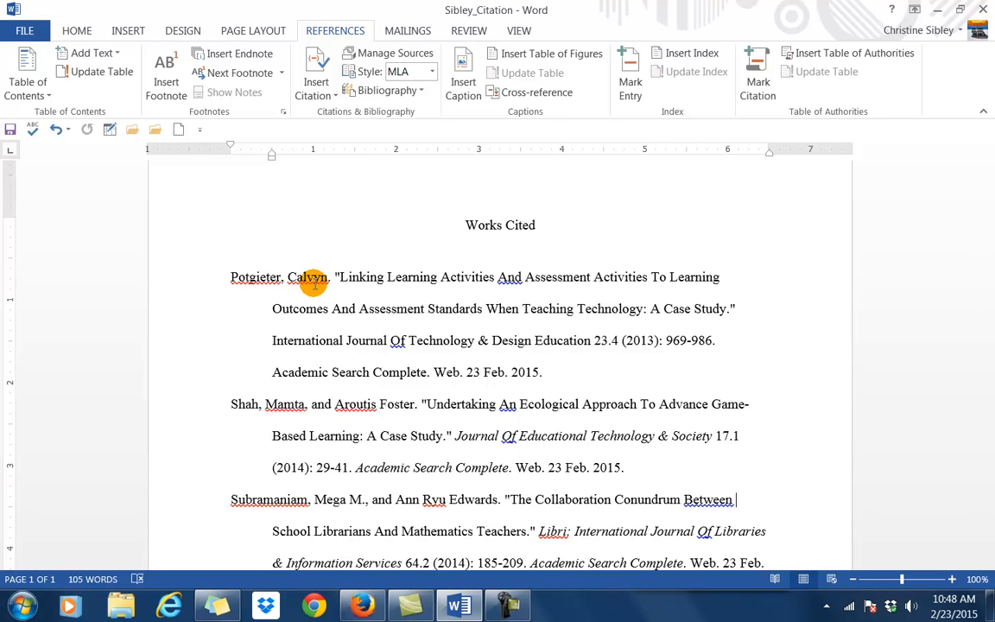
pyautogui.click(76, 30)
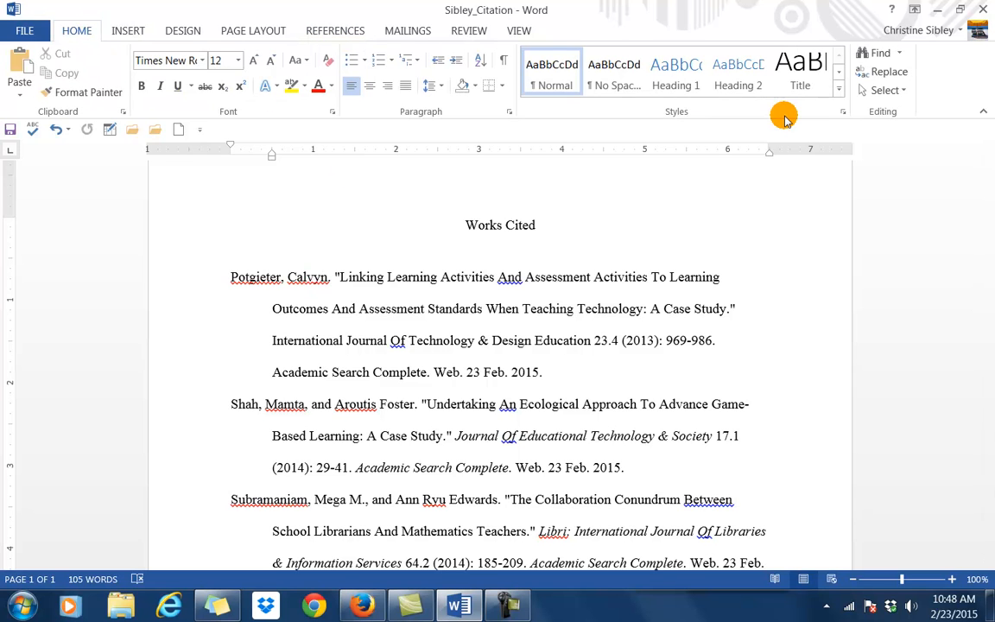
# Run Spelling & Grammar, ignoring the Between and Of capitals and the flagged author names.
pyautogui.click(473, 31)
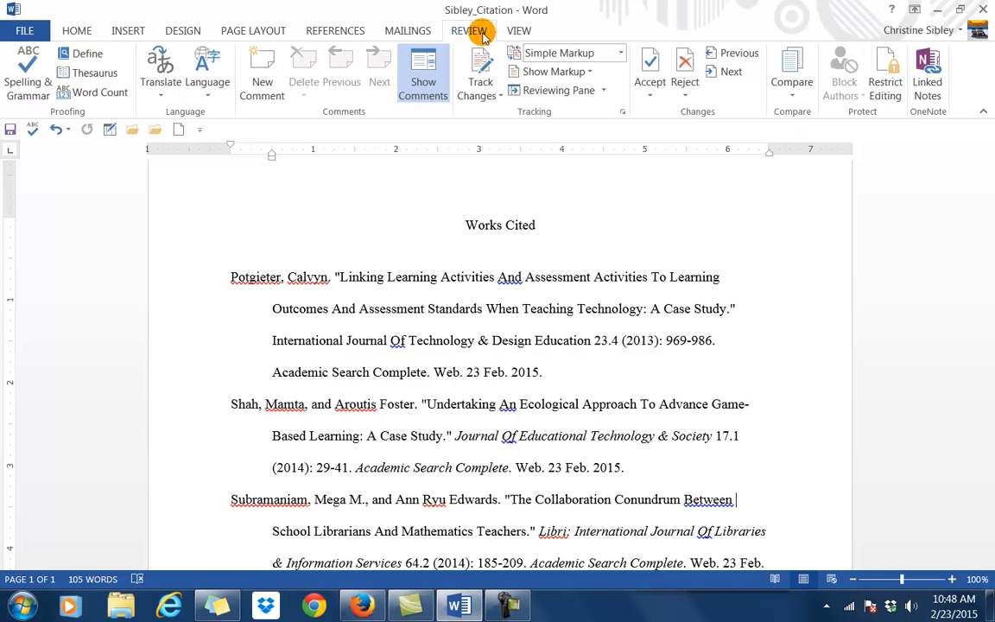
pyautogui.click(15, 77)
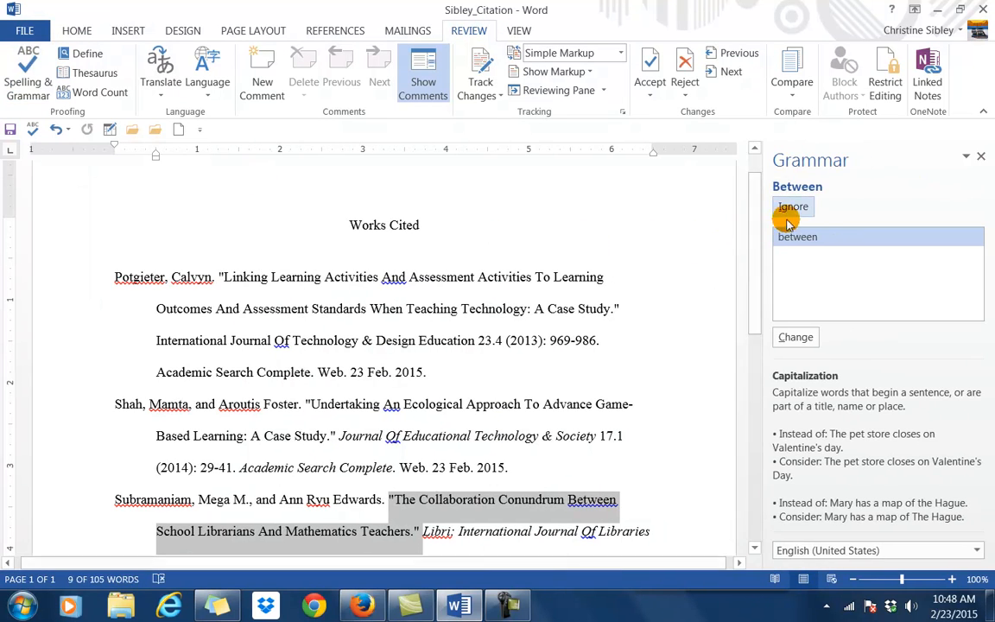
pyautogui.click(793, 210)
pyautogui.click(794, 210)
pyautogui.click(794, 210)
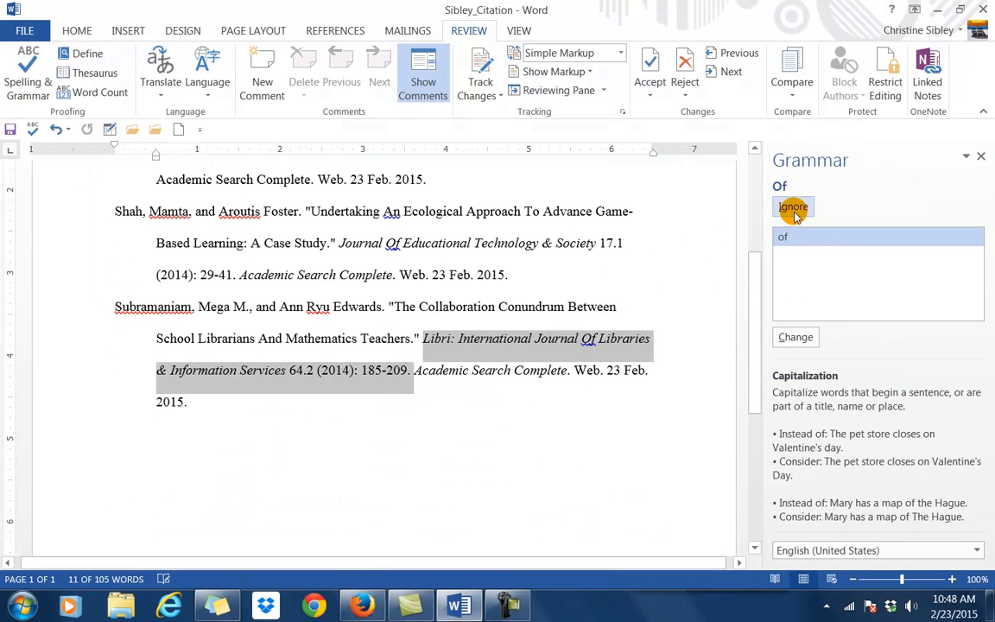
pyautogui.click(794, 209)
pyautogui.click(794, 209)
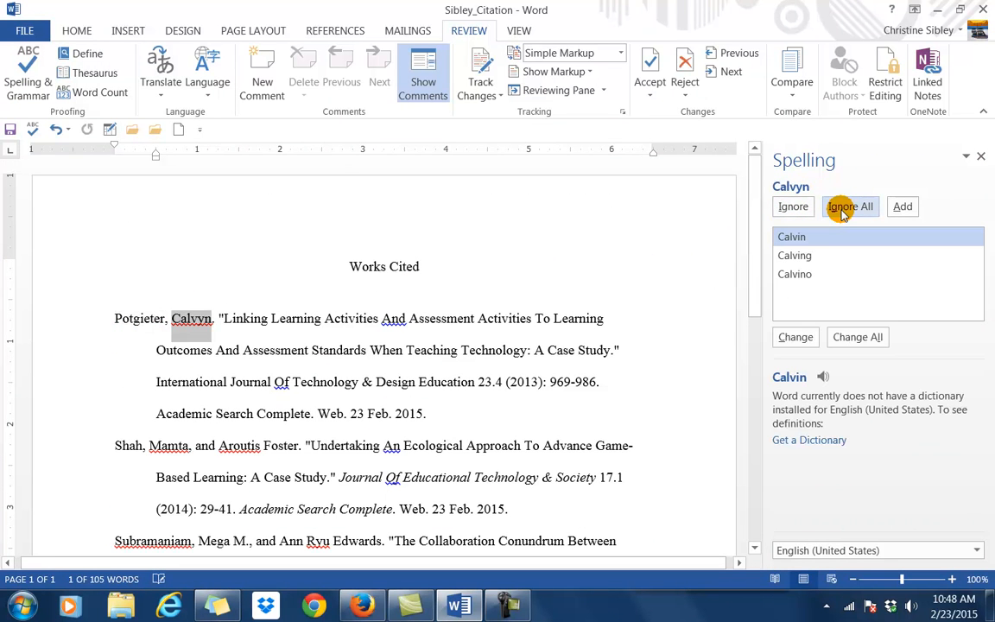
pyautogui.click(842, 208)
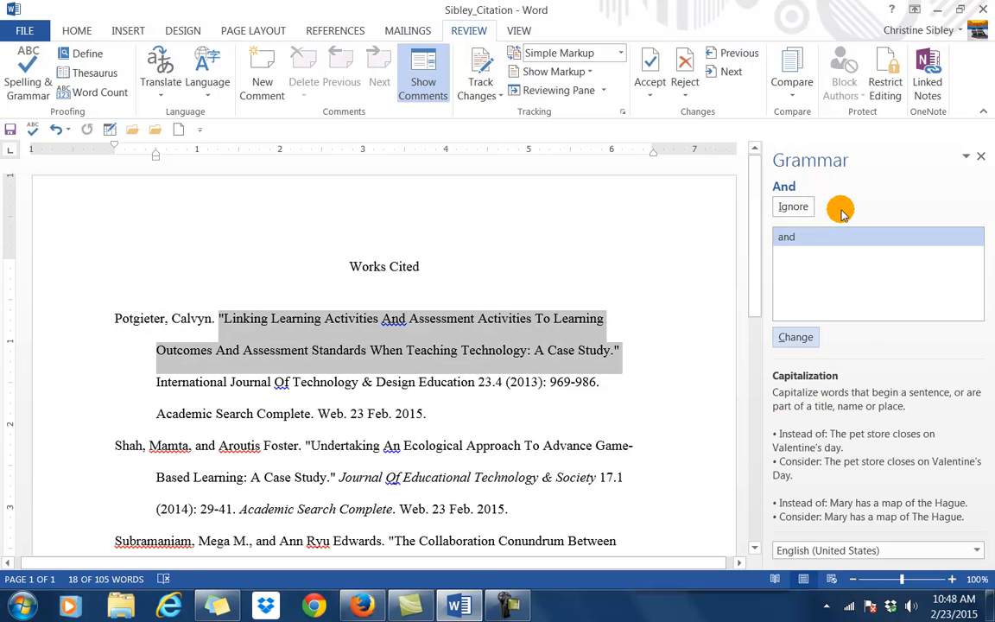
# Ignore the remaining title capitalization flags, including Of, and ignore all for the author name.
pyautogui.click(792, 207)
pyautogui.click(794, 208)
pyautogui.click(796, 210)
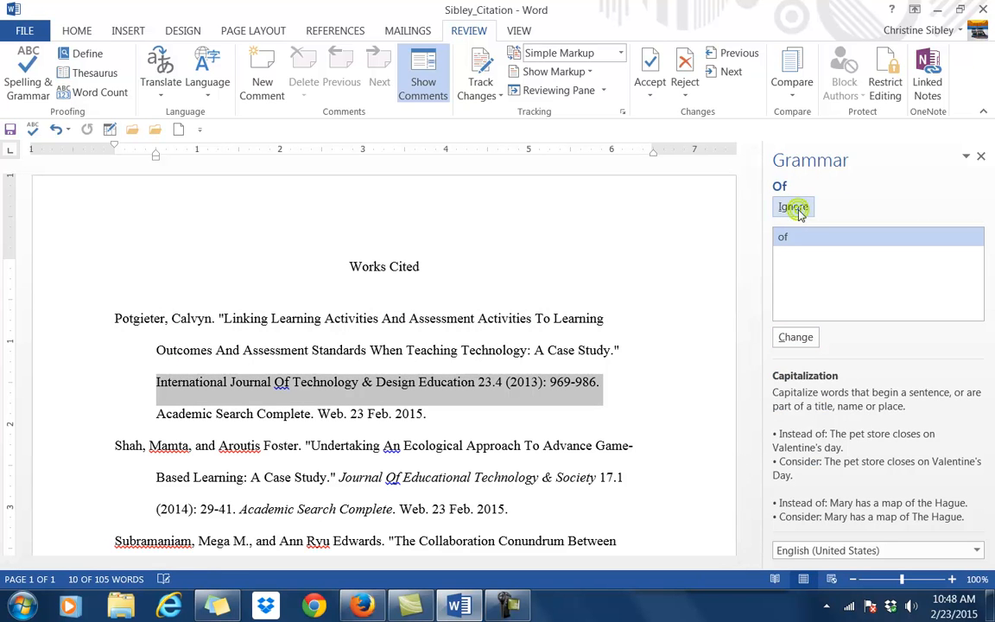
pyautogui.click(796, 210)
pyautogui.click(850, 211)
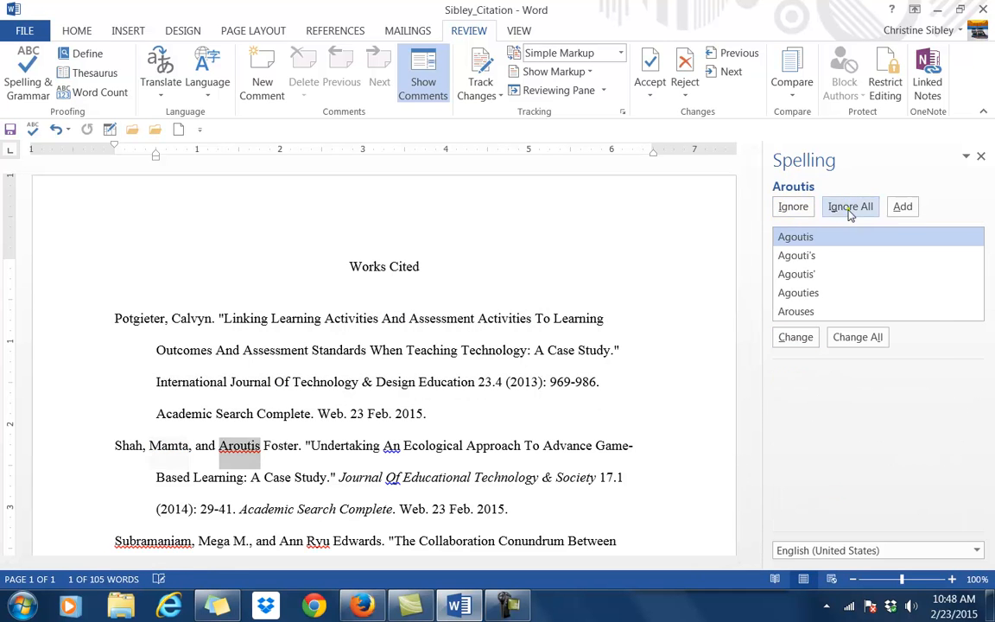
# Ignore the flags in the second and third citations and dismiss the completion message.
pyautogui.click(794, 209)
pyautogui.click(794, 209)
pyautogui.click(798, 210)
pyautogui.click(804, 212)
pyautogui.click(805, 212)
pyautogui.click(806, 212)
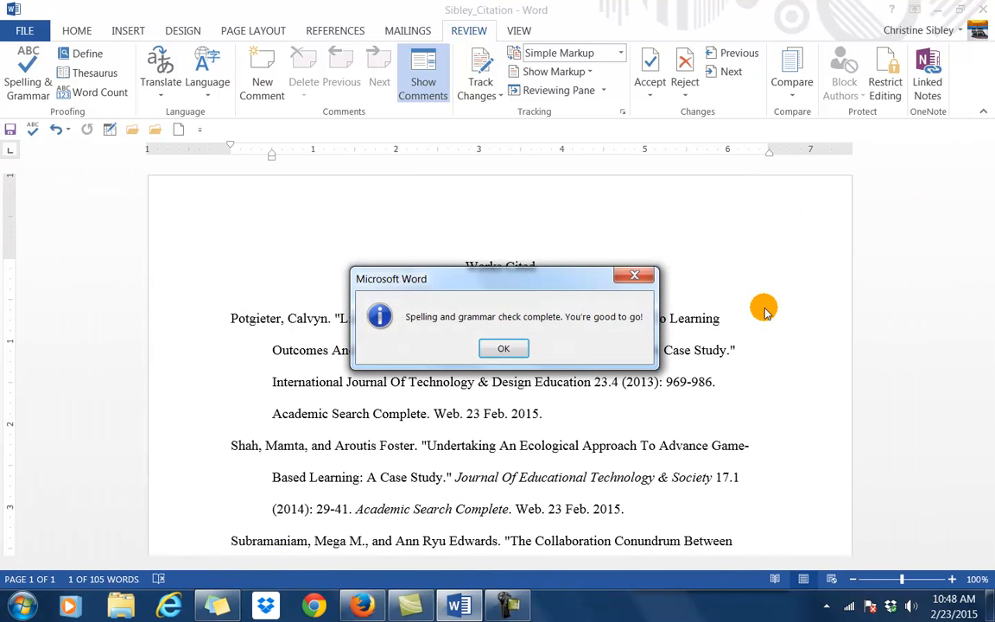
pyautogui.click(497, 347)
pyautogui.scroll(-4, 730, 344)
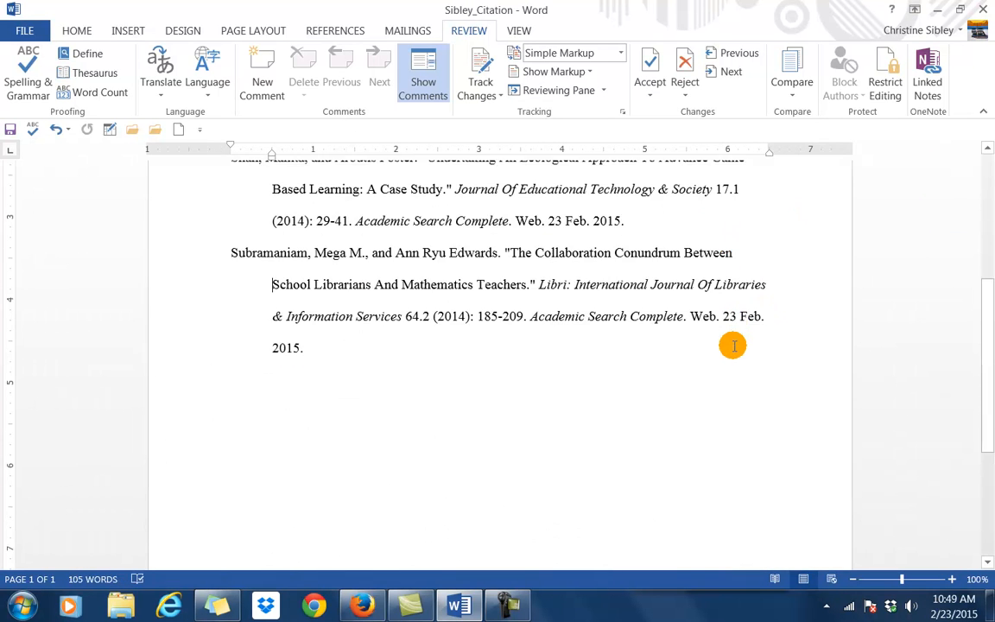
pyautogui.scroll(5, 733, 345)
pyautogui.scroll(-3, 733, 345)
pyautogui.scroll(-3, 733, 345)
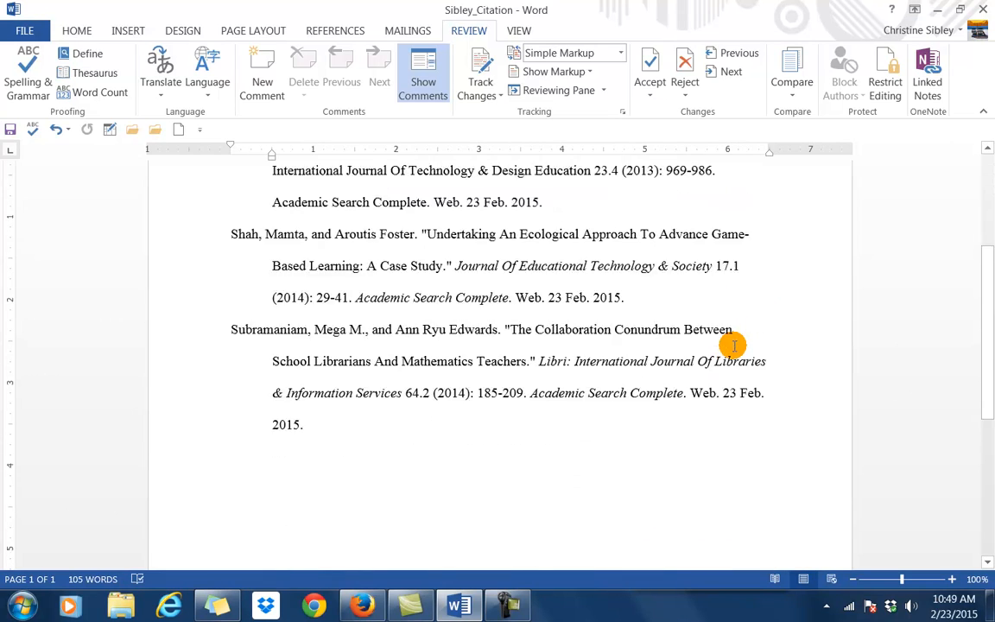
pyautogui.scroll(6, 733, 346)
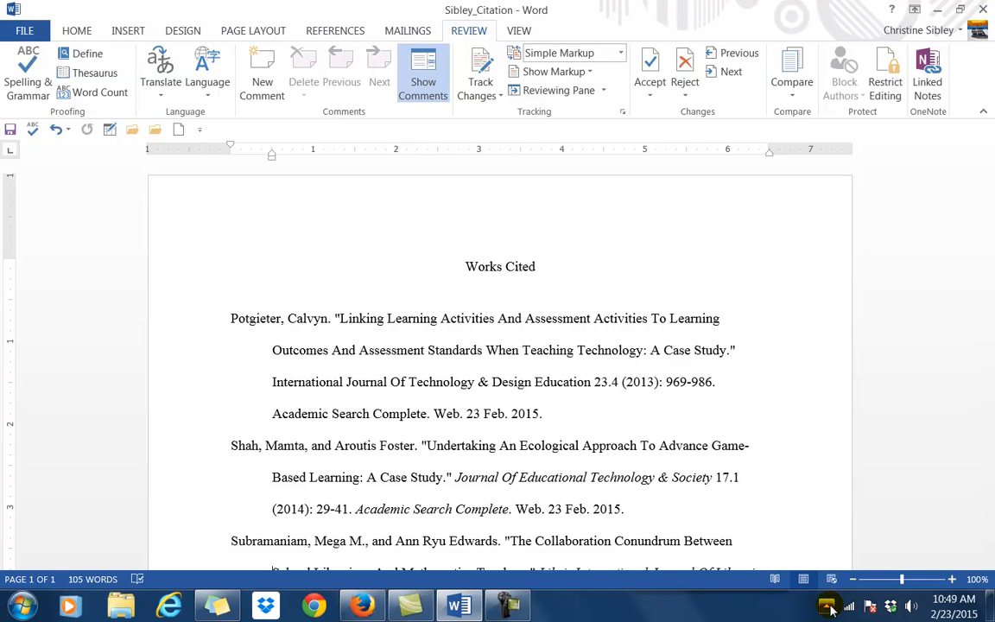
pyautogui.click(508, 604)
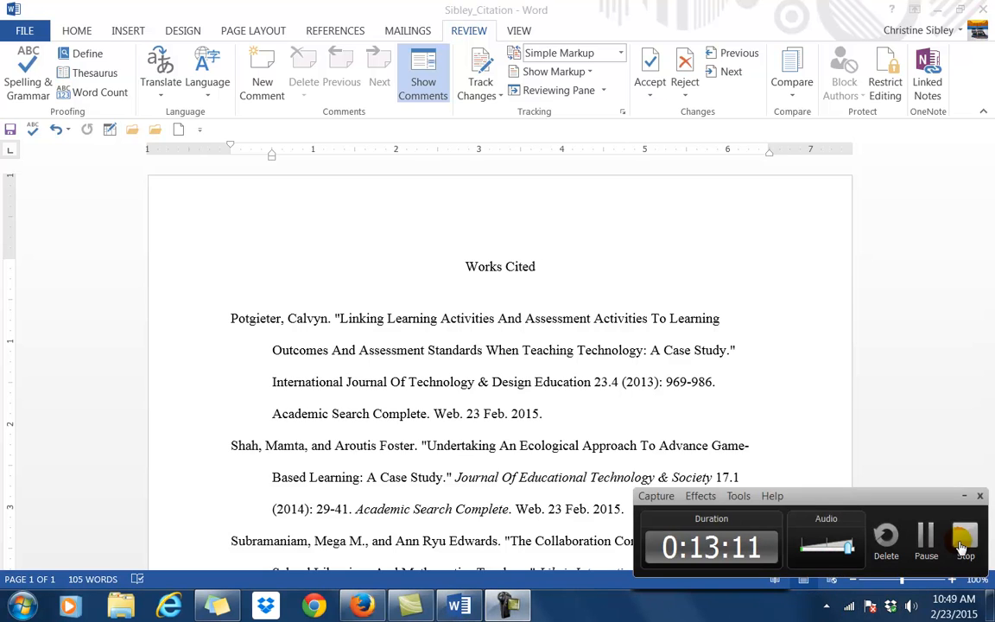